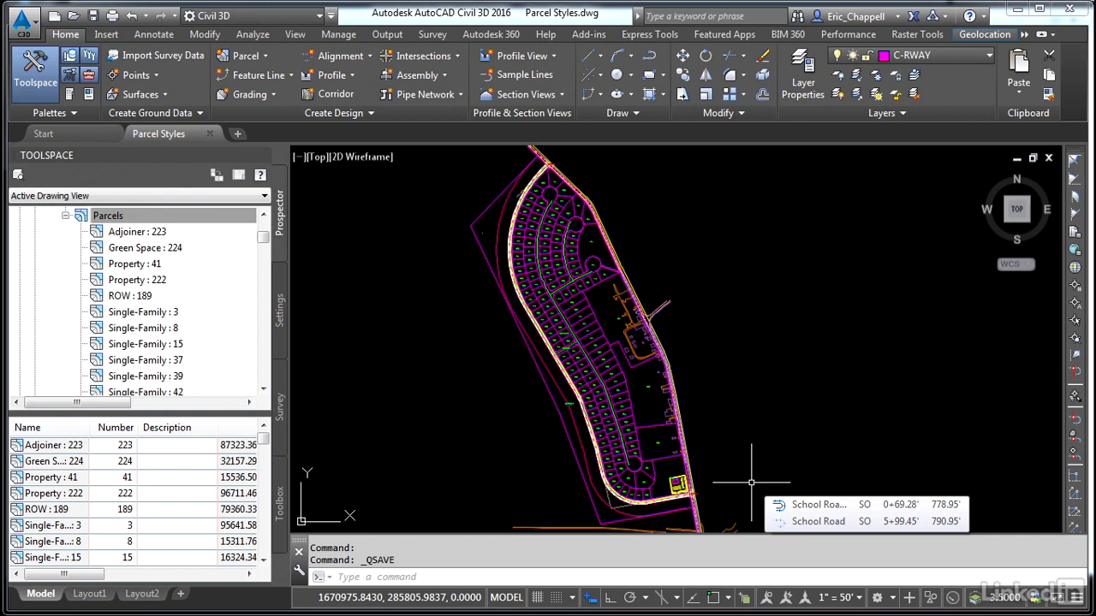
Check the object style in the parcel properties of lot 173 in the northern part of the subdivision, and cancel without changes.
left_click(818, 338)
middle_click_drag(715, 336, 763, 433)
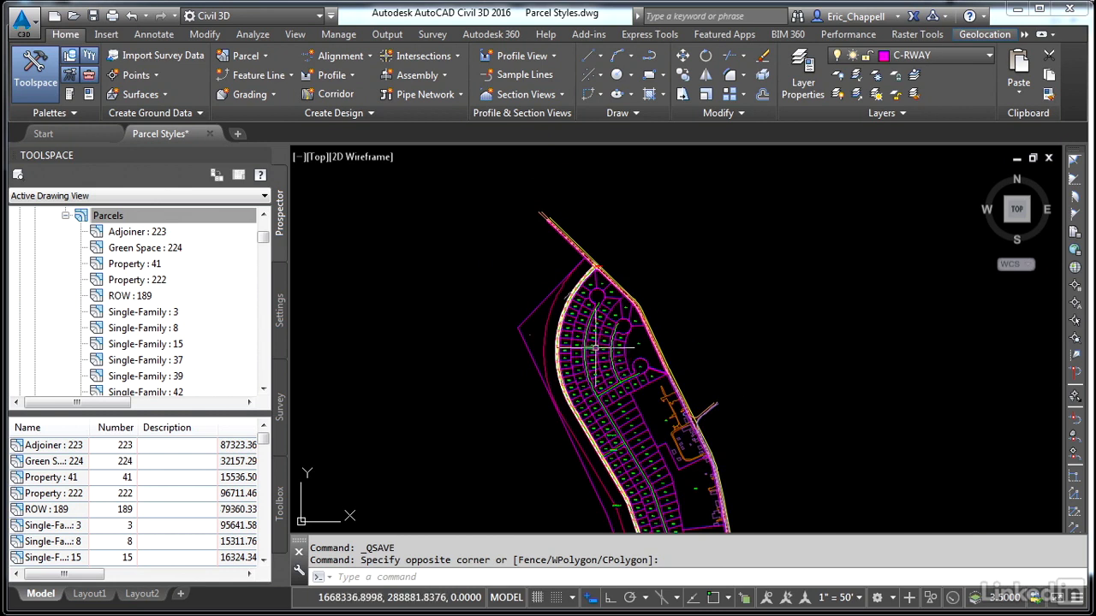
scroll(598, 344, "up", 4)
scroll(565, 402, "up", 5)
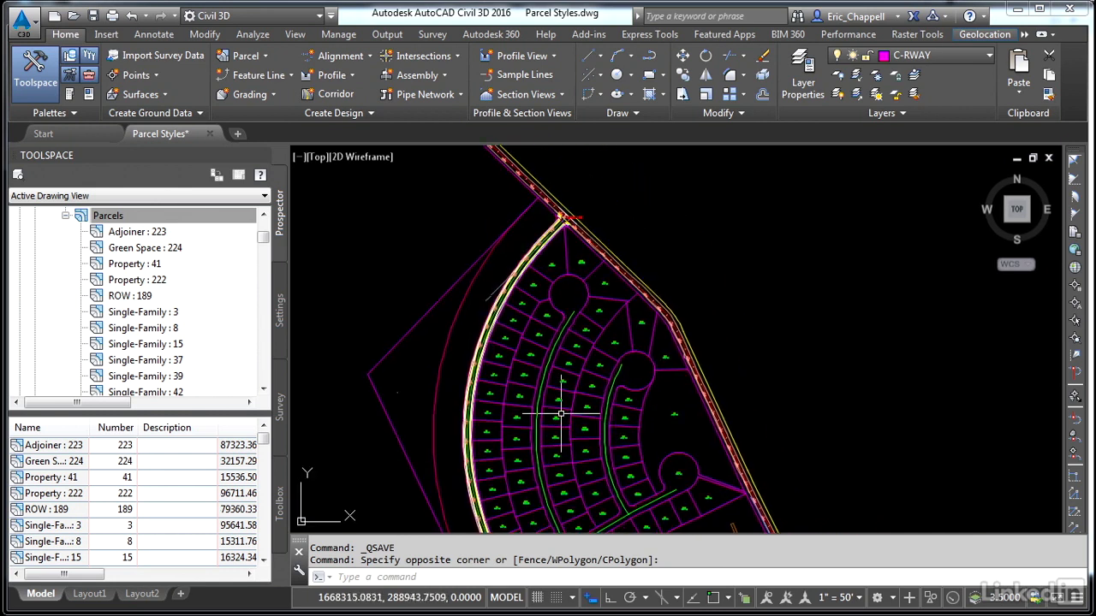
left_click(539, 374)
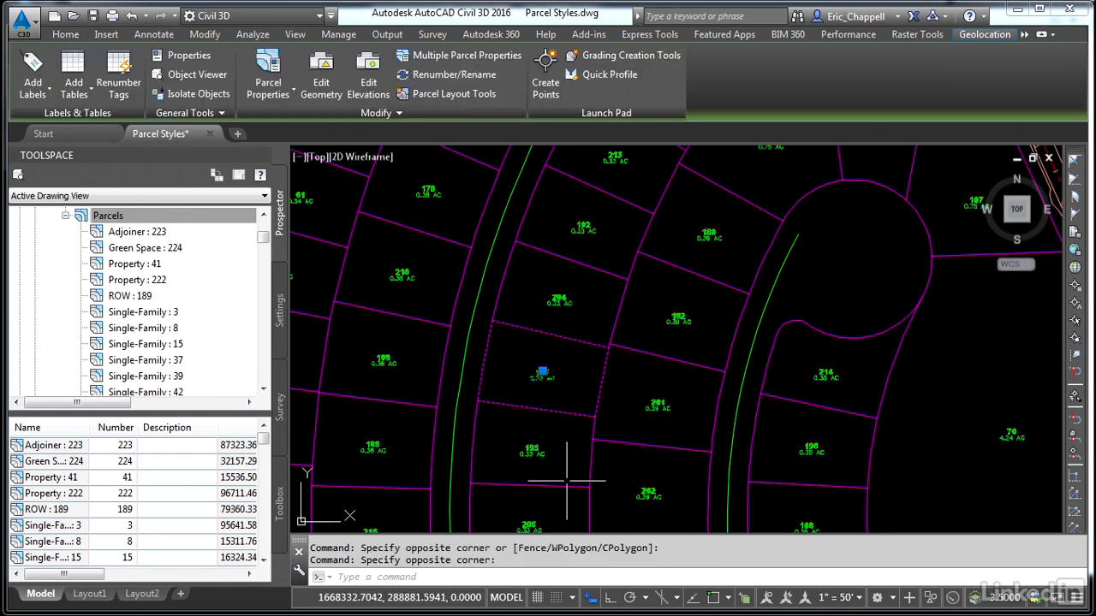
right_click(567, 368)
left_click(633, 563)
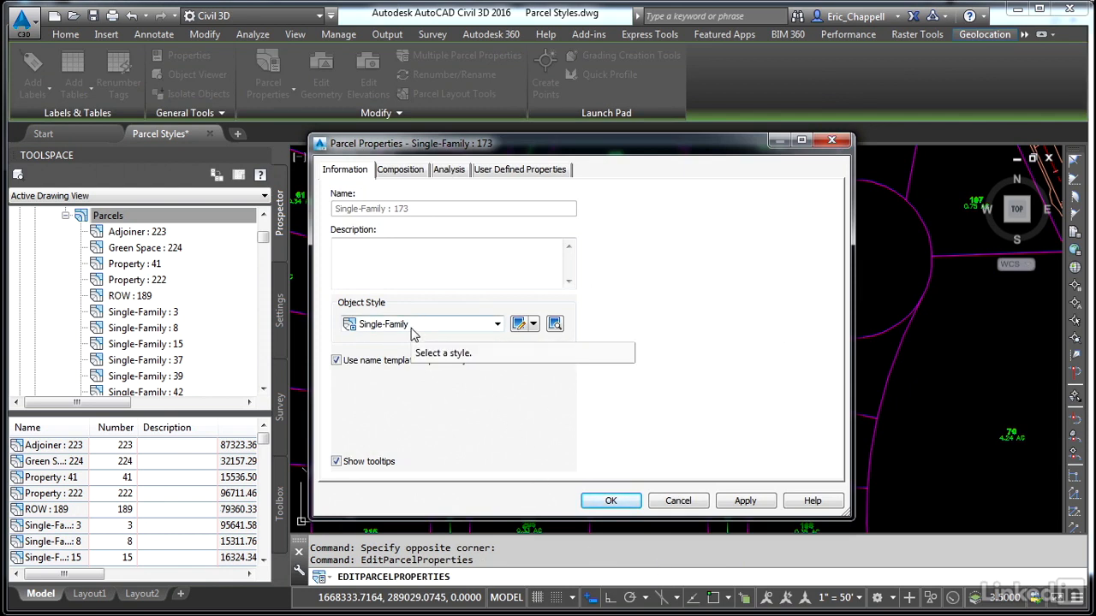
left_click(678, 501)
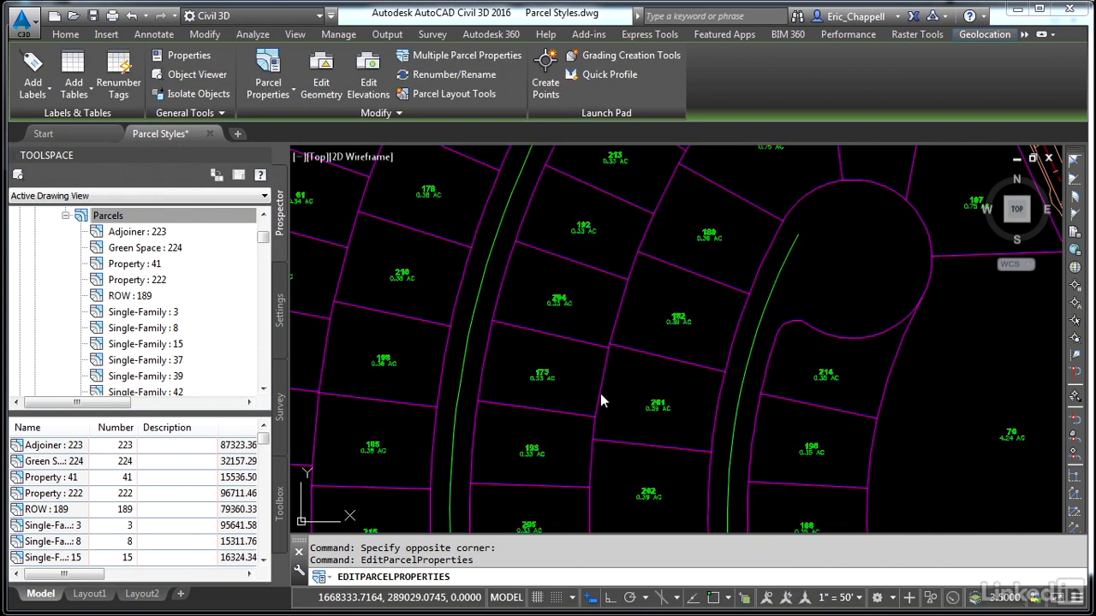
Examine the single-family lots, the internal road areas and the large parcels along the subdivision from north to south.
scroll(520, 349, "up", 1)
left_click(518, 346)
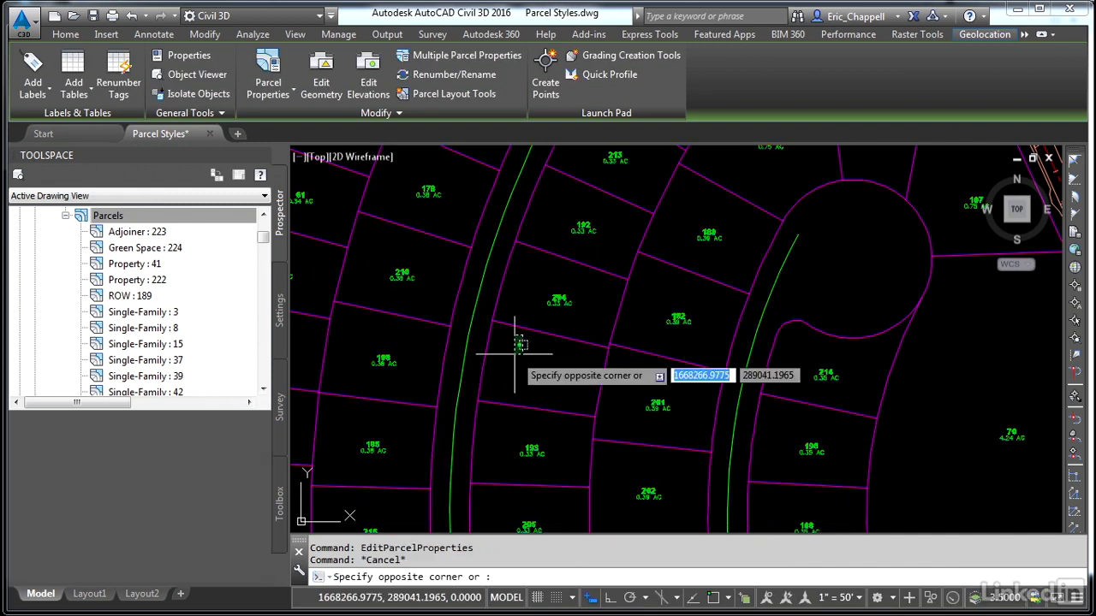
key("Escape")
key("Escape")
scroll(509, 325, "up", 5)
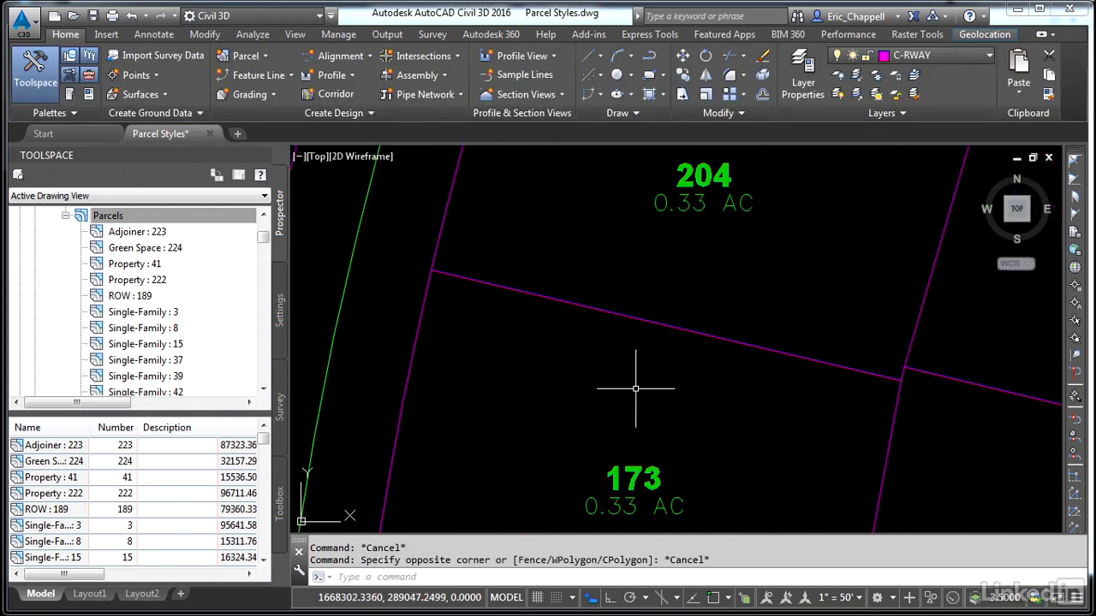
scroll(635, 377, "down", 6)
middle_click_drag(641, 407, 604, 427)
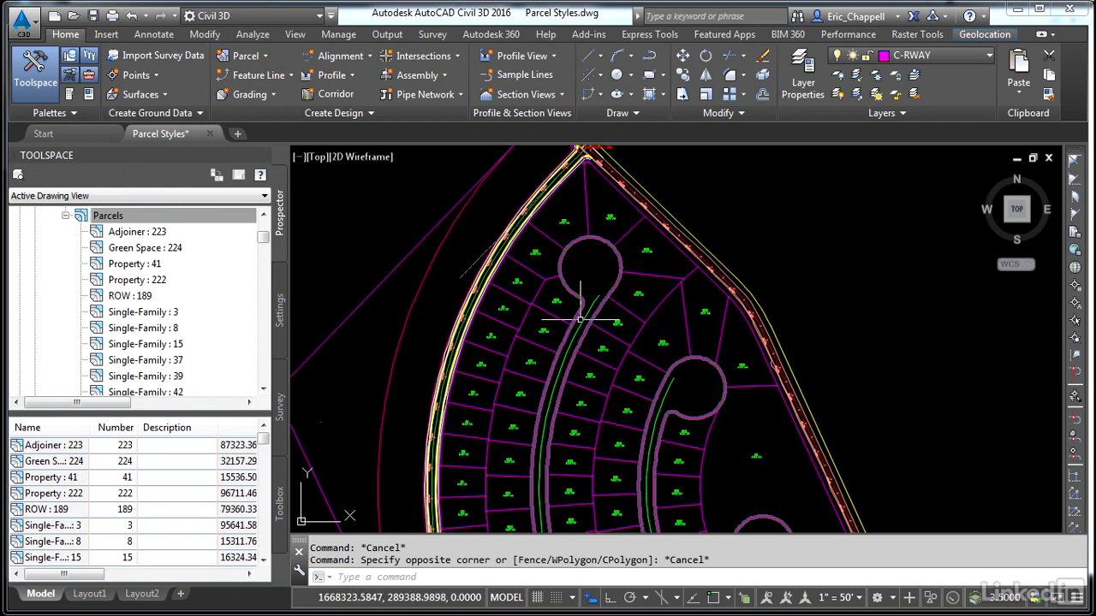
mouse_move(566, 291)
middle_mouse_down()
mouse_move(560, 251)
mouse_move(522, 266)
mouse_move(509, 253)
middle_mouse_up()
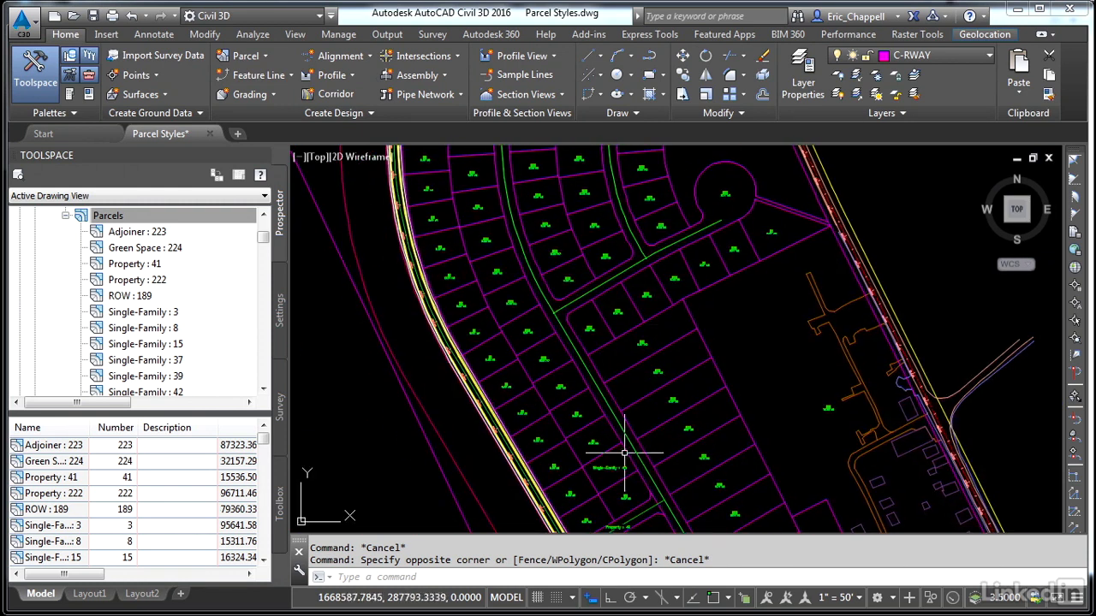
mouse_move(594, 293)
middle_mouse_down()
mouse_move(484, 420)
mouse_move(436, 228)
middle_mouse_up()
middle_click_drag(656, 337, 604, 282)
middle_click_drag(678, 467, 643, 347)
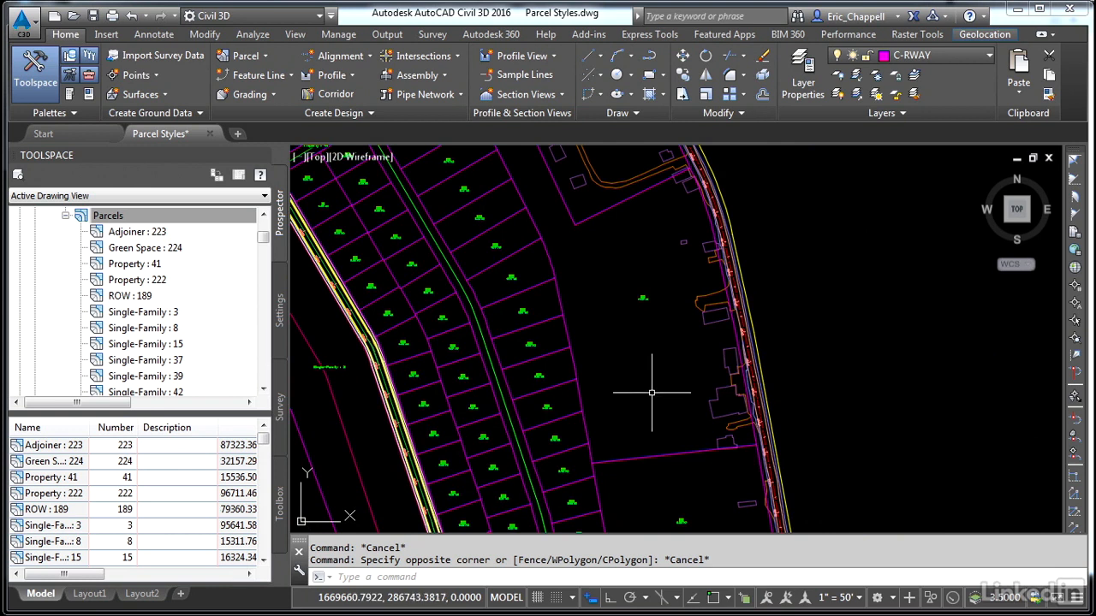
scroll(657, 398, "down", 3)
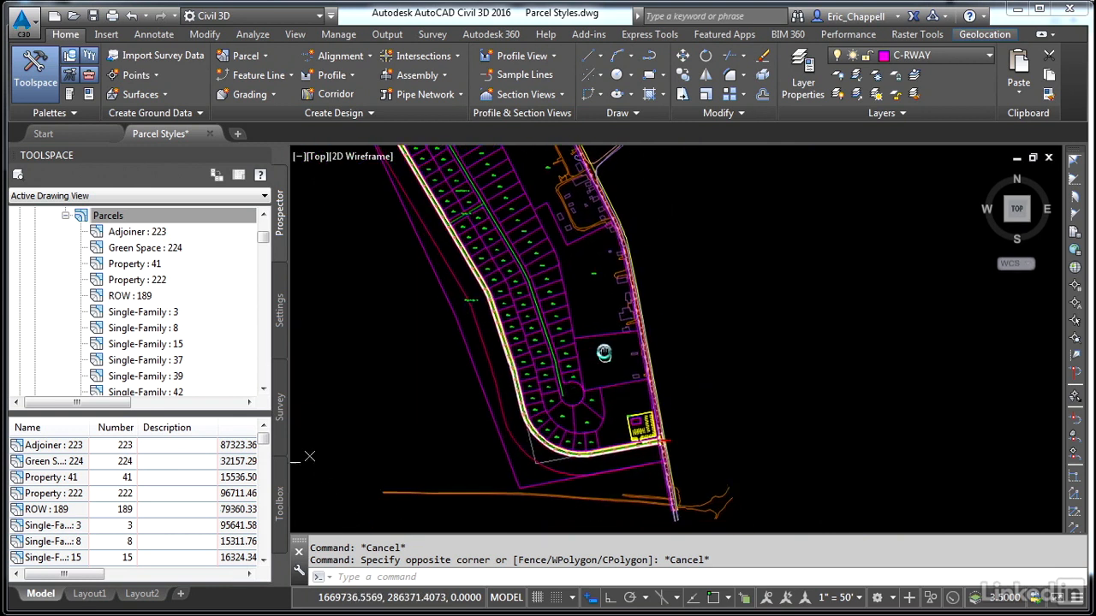
scroll(599, 451, "up", 2)
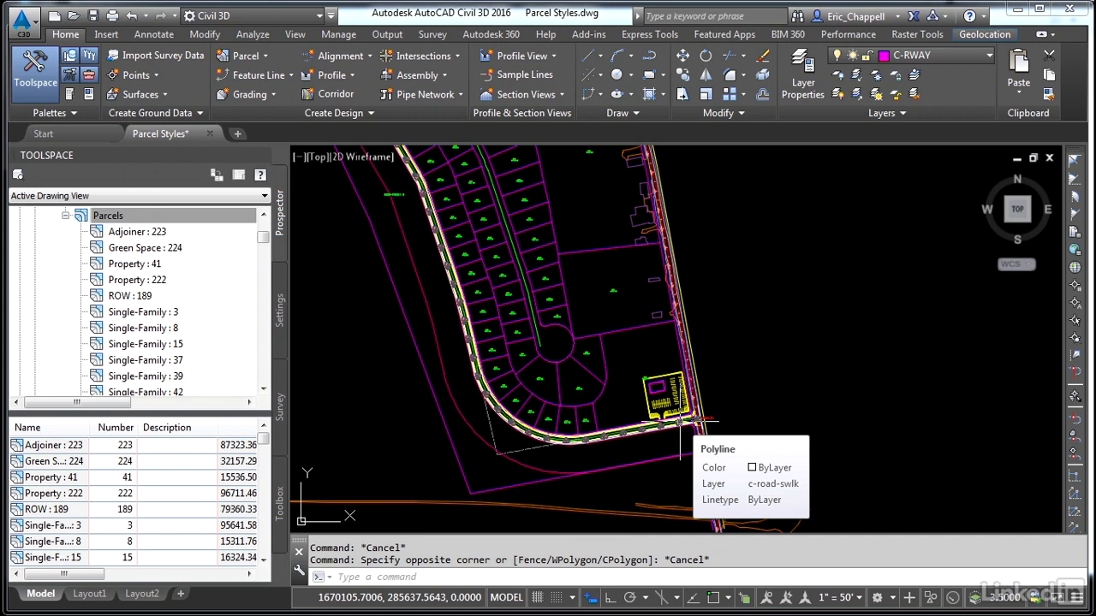
scroll(564, 436, "down", 2)
middle_click_drag(567, 386, 592, 560)
scroll(497, 337, "up", 3)
scroll(498, 337, "up", 2)
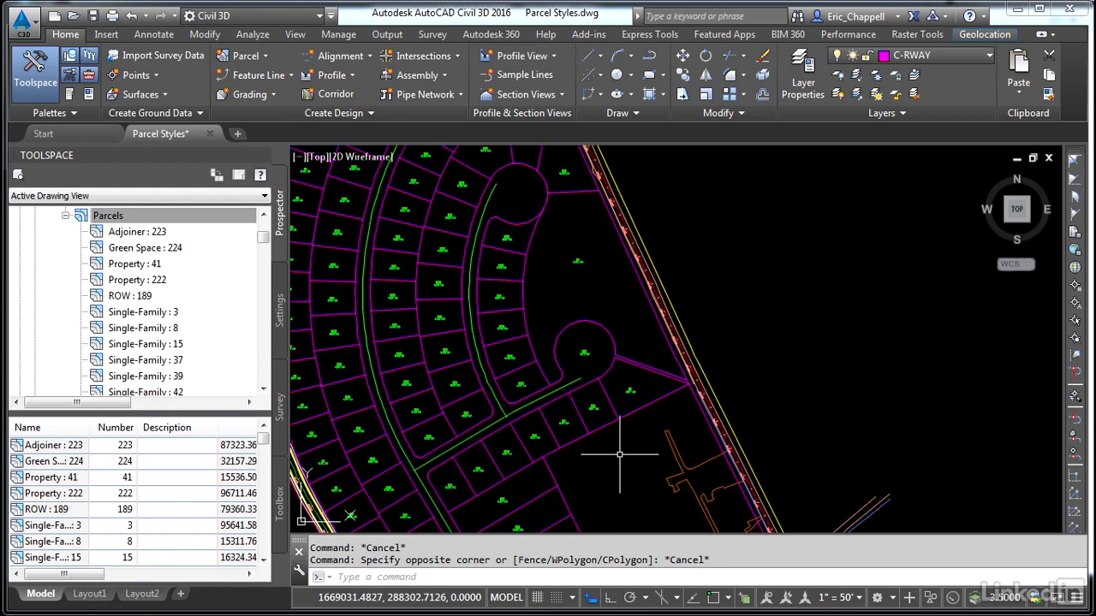
Check the object style in the parcel properties of lot 169, cancel the dialog and clear the selection.
scroll(567, 423, "down", 6)
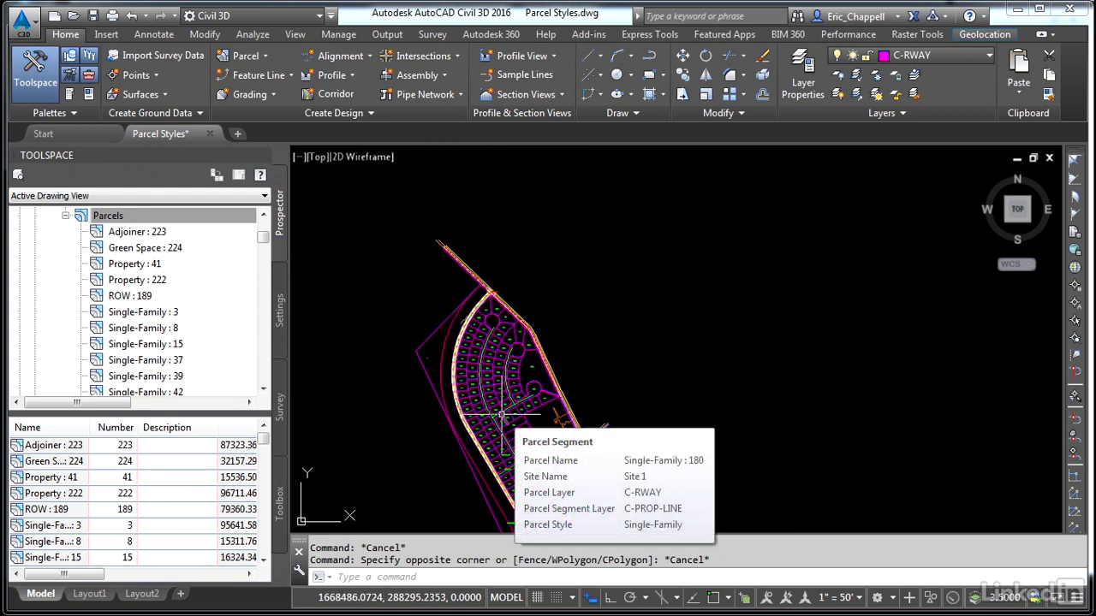
scroll(501, 417, "up", 5)
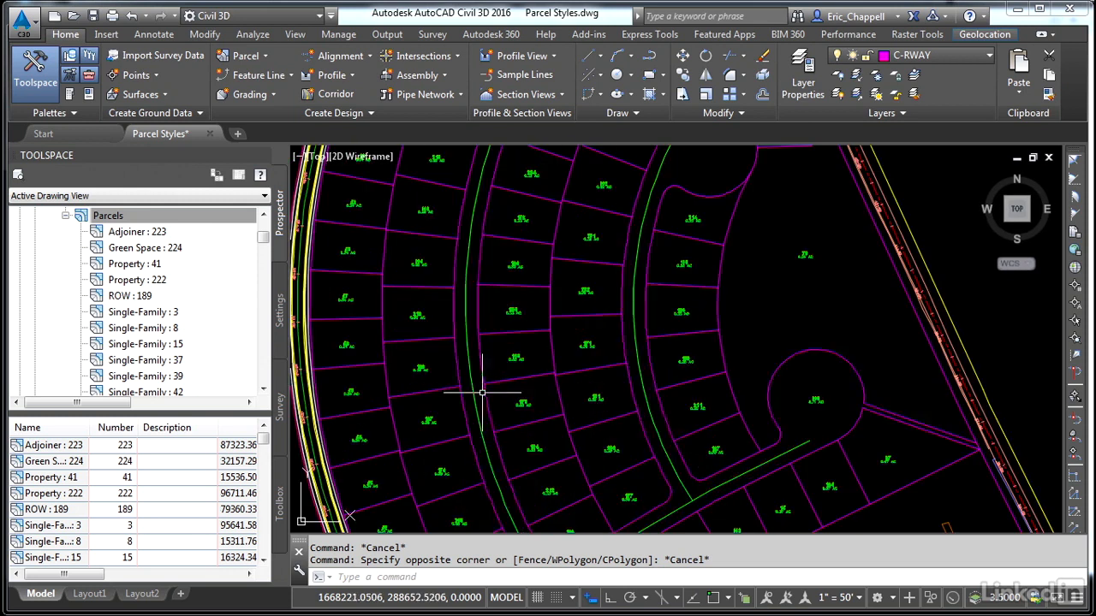
left_click(515, 359)
right_click(516, 361)
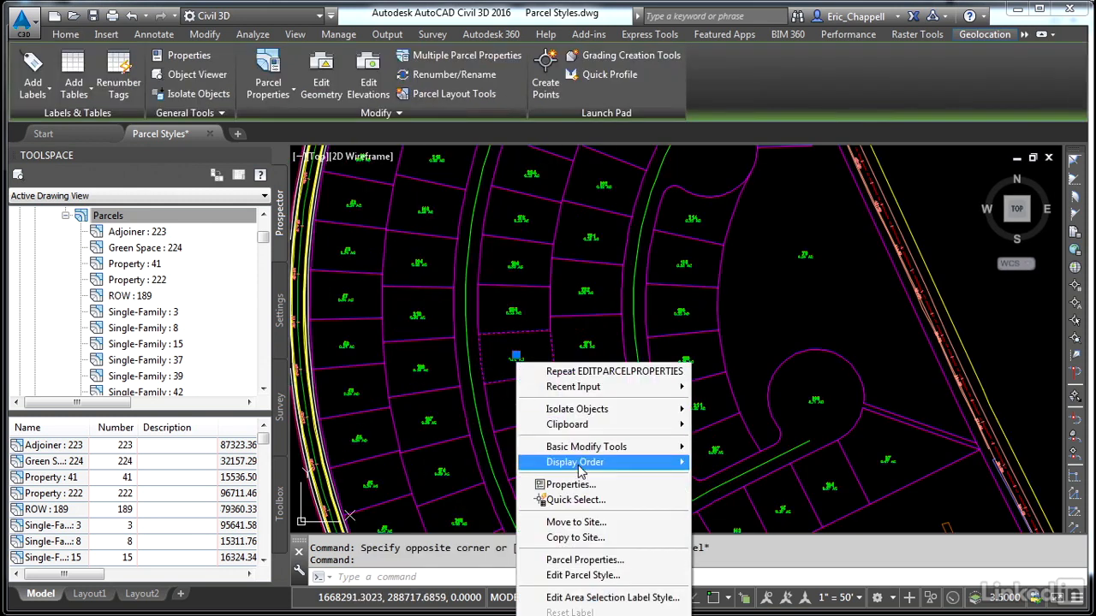
left_click(614, 559)
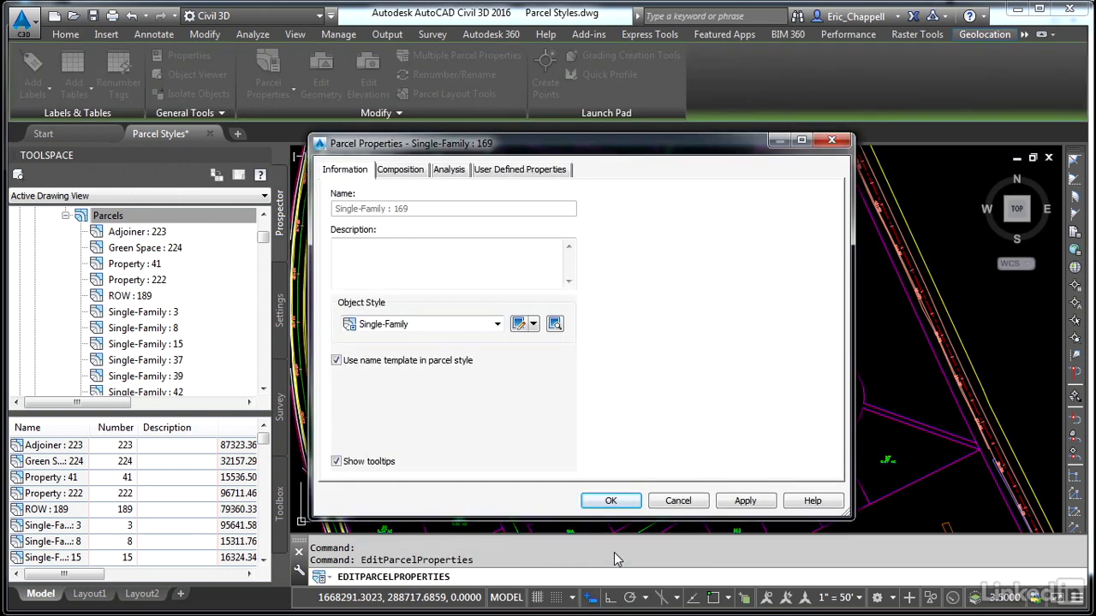
left_click(678, 501)
key("Escape")
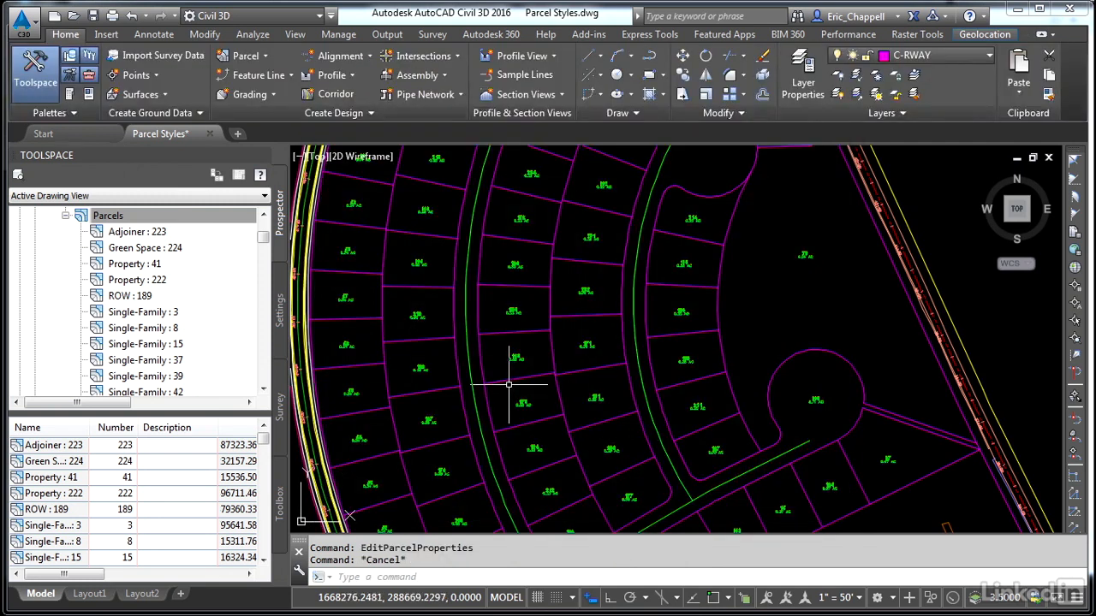
Select the road parcel by its label in the eastern cul-de-sac, examine its full extent through the subdivision, and clear the selection.
mouse_move(680, 368)
middle_mouse_down()
mouse_move(465, 443)
mouse_move(477, 475)
mouse_move(470, 459)
middle_mouse_up()
scroll(477, 473, "down", 2)
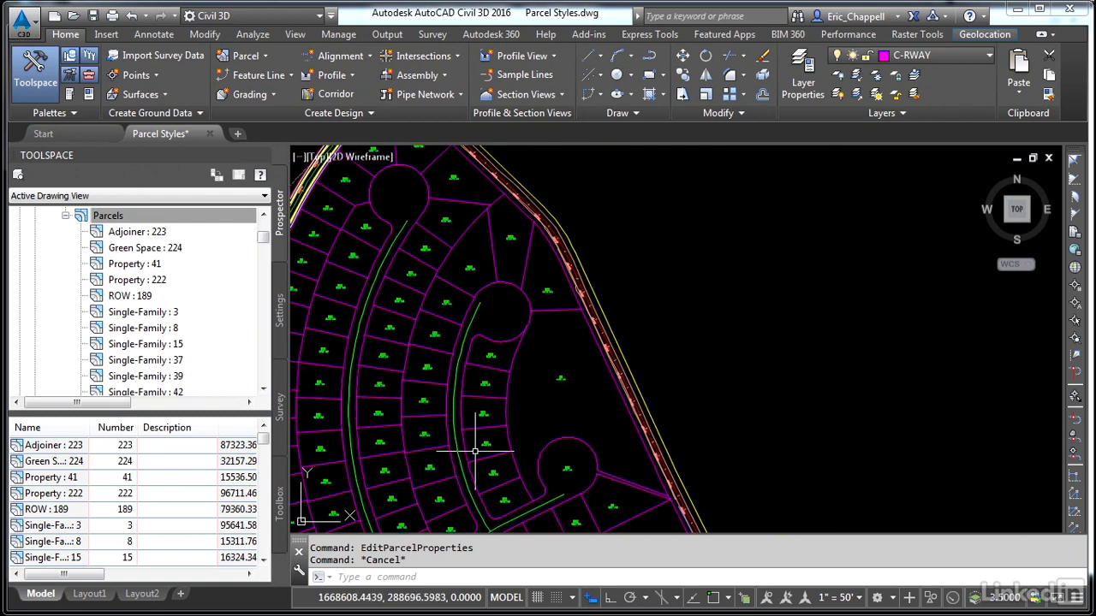
middle_click_drag(470, 455, 465, 418)
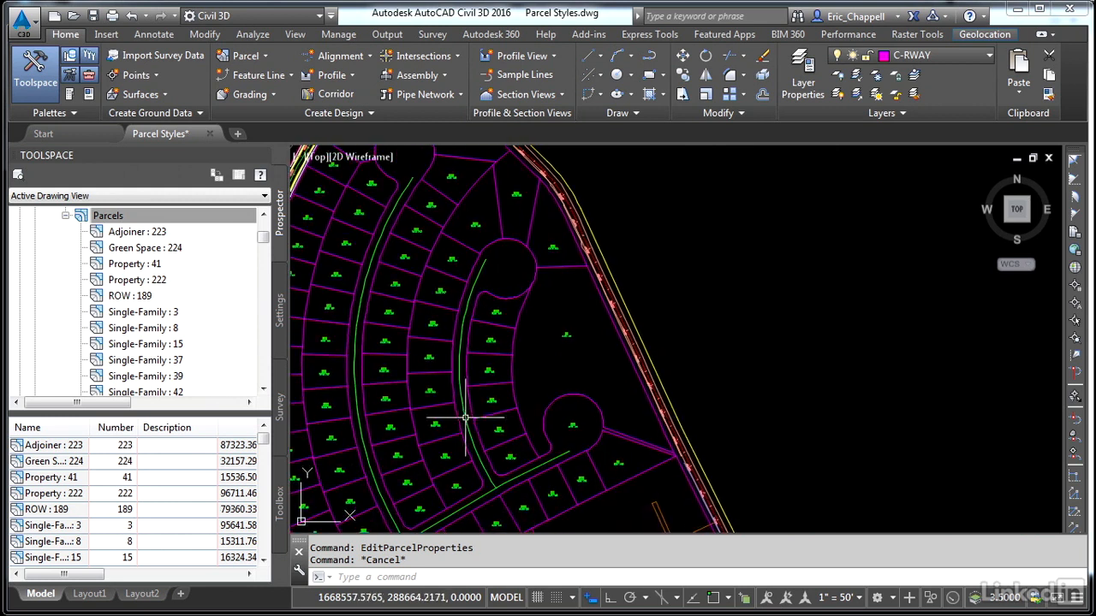
left_click(570, 426)
mouse_move(411, 493)
middle_mouse_down()
mouse_move(438, 469)
mouse_move(498, 308)
mouse_move(495, 233)
middle_mouse_up()
scroll(518, 329, "down", 4)
middle_click_drag(533, 303, 506, 240)
mouse_move(575, 434)
middle_mouse_down()
mouse_move(566, 385)
mouse_move(564, 432)
middle_mouse_up()
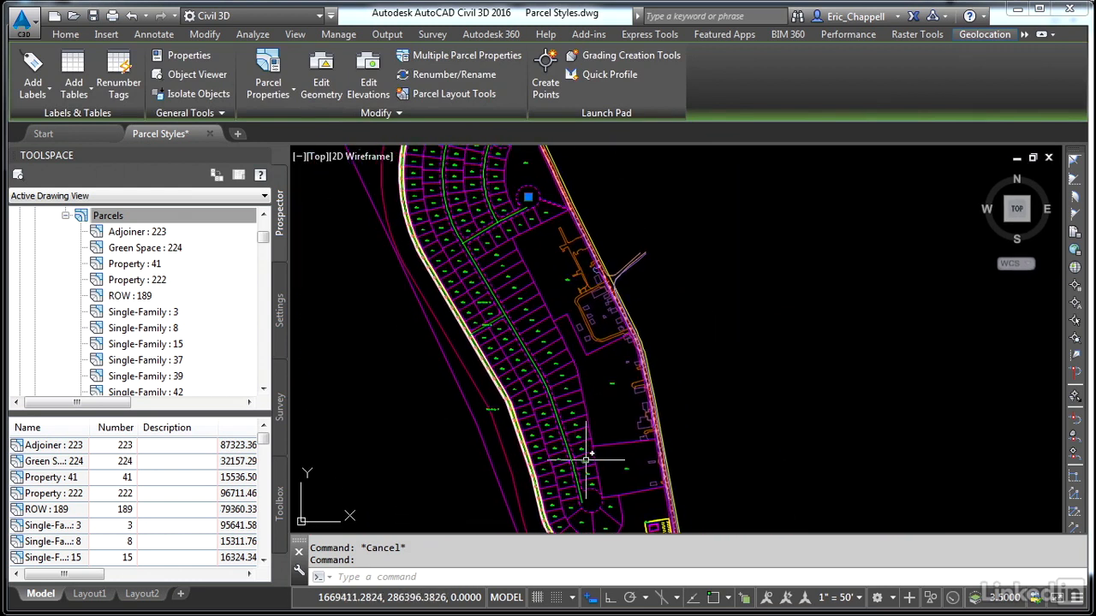
mouse_move(499, 257)
middle_mouse_down()
mouse_move(484, 330)
mouse_move(505, 351)
middle_mouse_up()
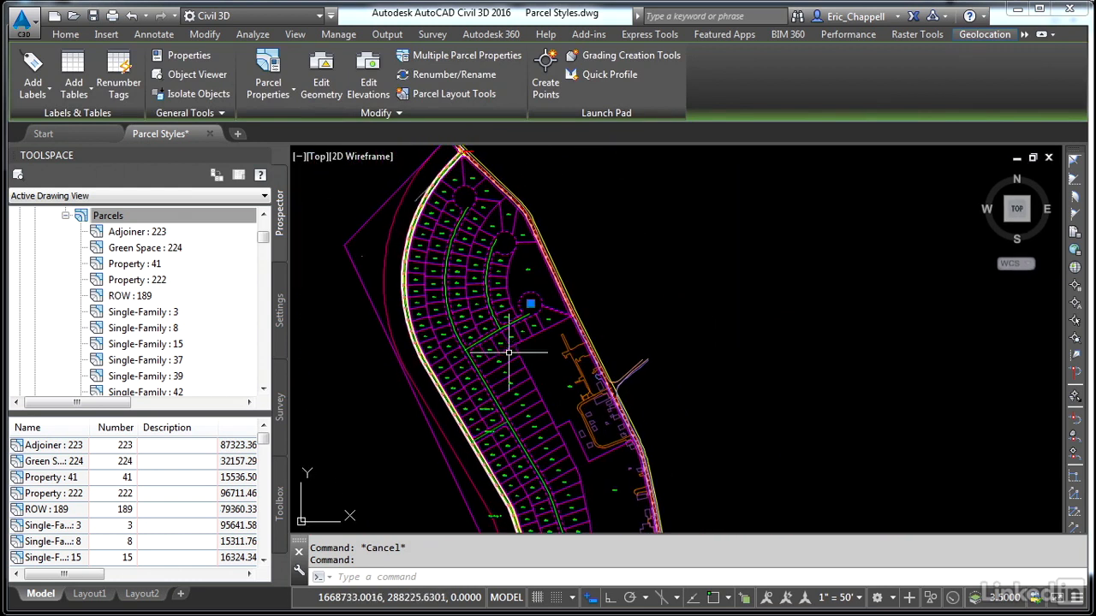
key("Escape")
Open the parcel properties of road parcel 189 and review its object style and area selection label style.
scroll(492, 302, "up", 5)
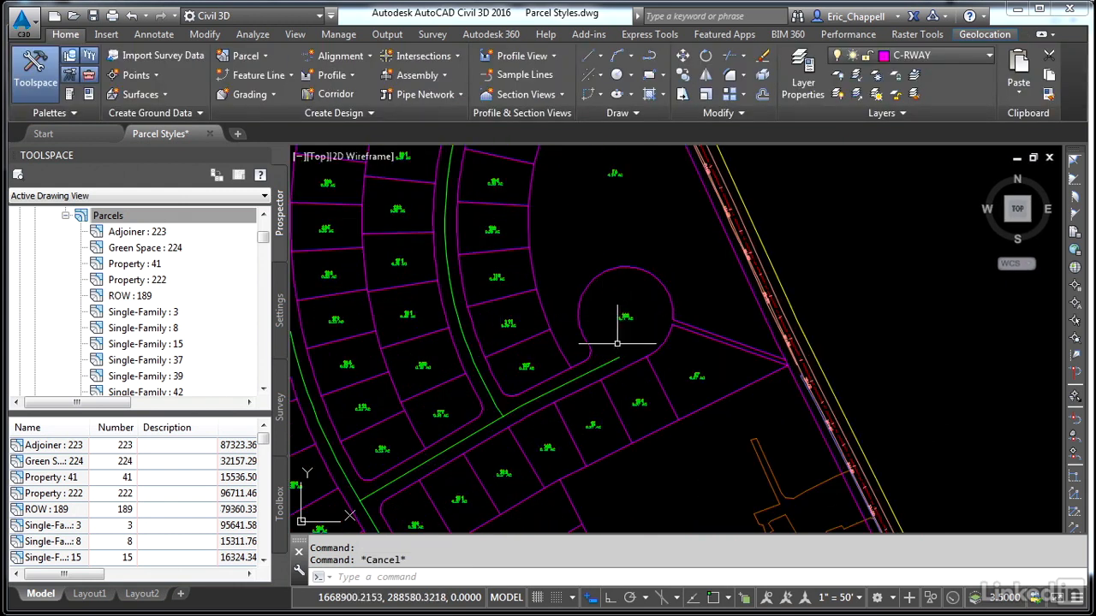
left_click(628, 311)
scroll(593, 390, "down", 4)
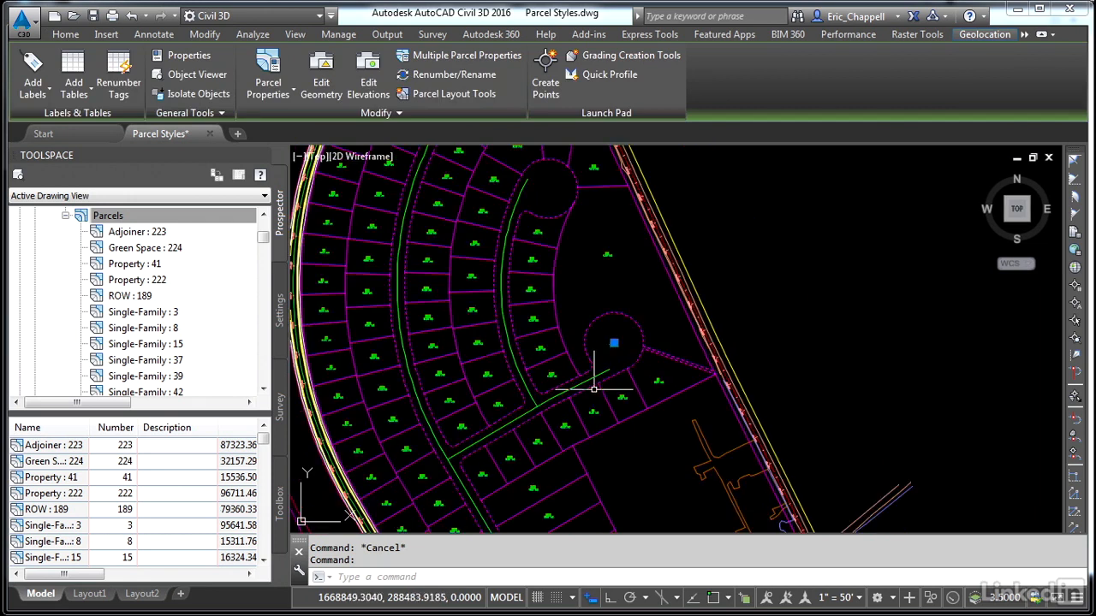
scroll(571, 346, "up", 1)
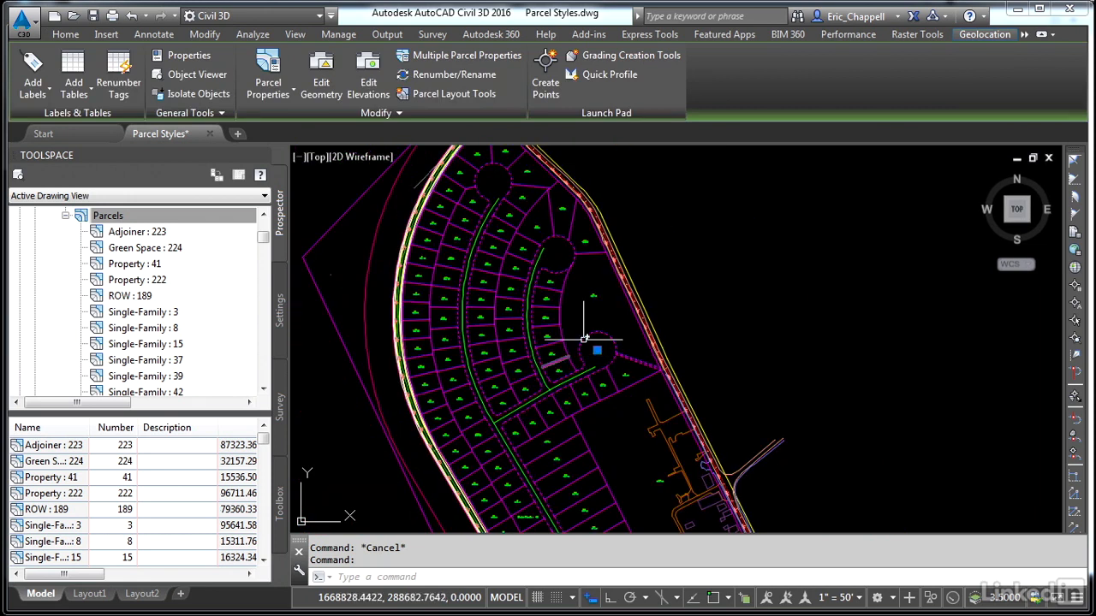
right_click(585, 310)
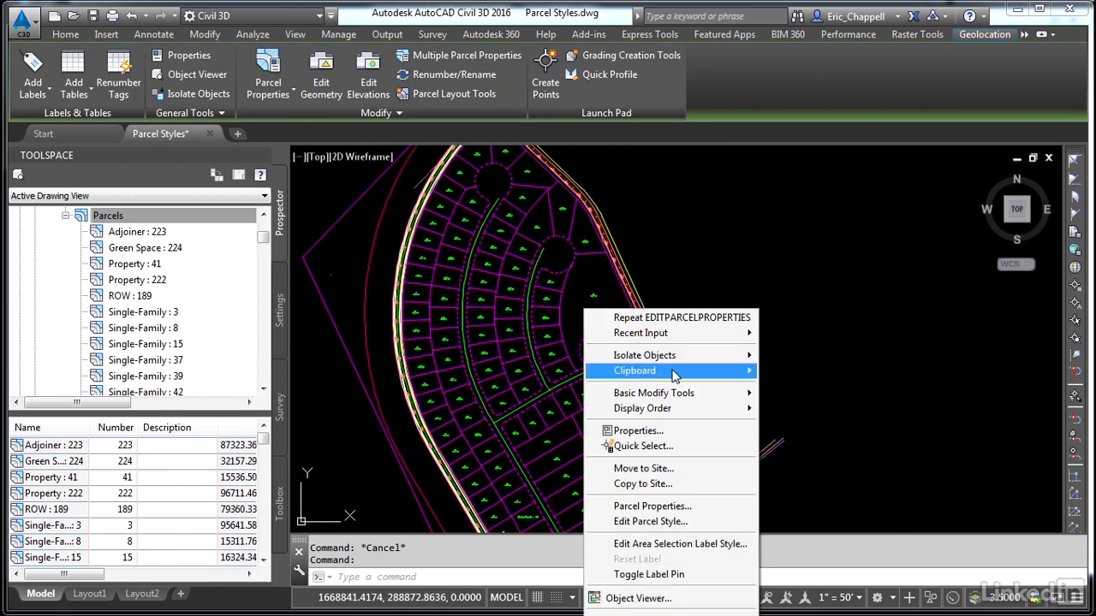
left_click(651, 507)
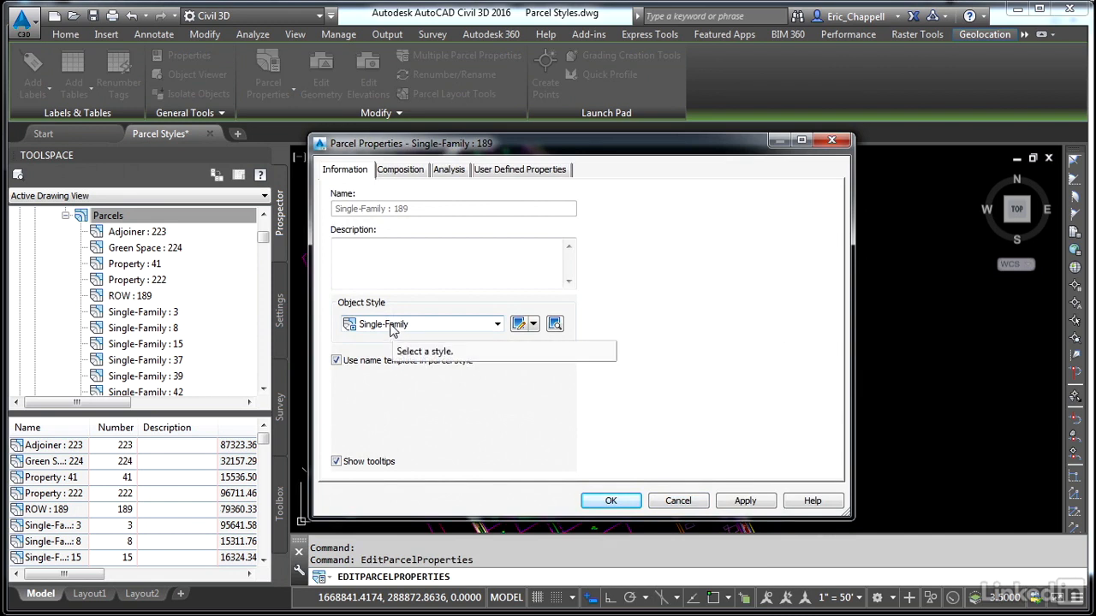
left_click(398, 174)
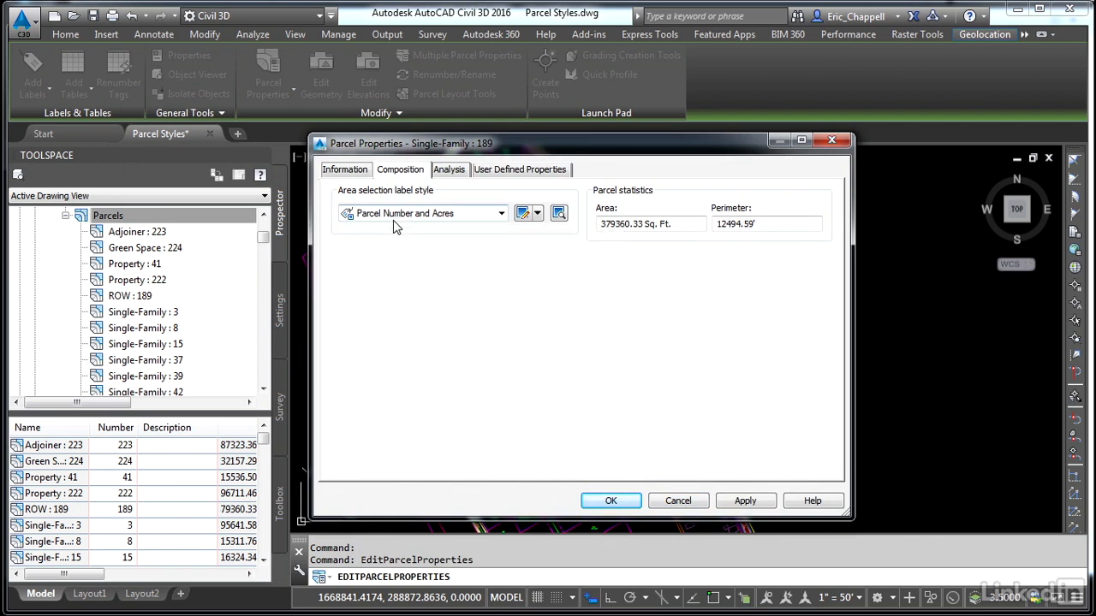
left_click(345, 170)
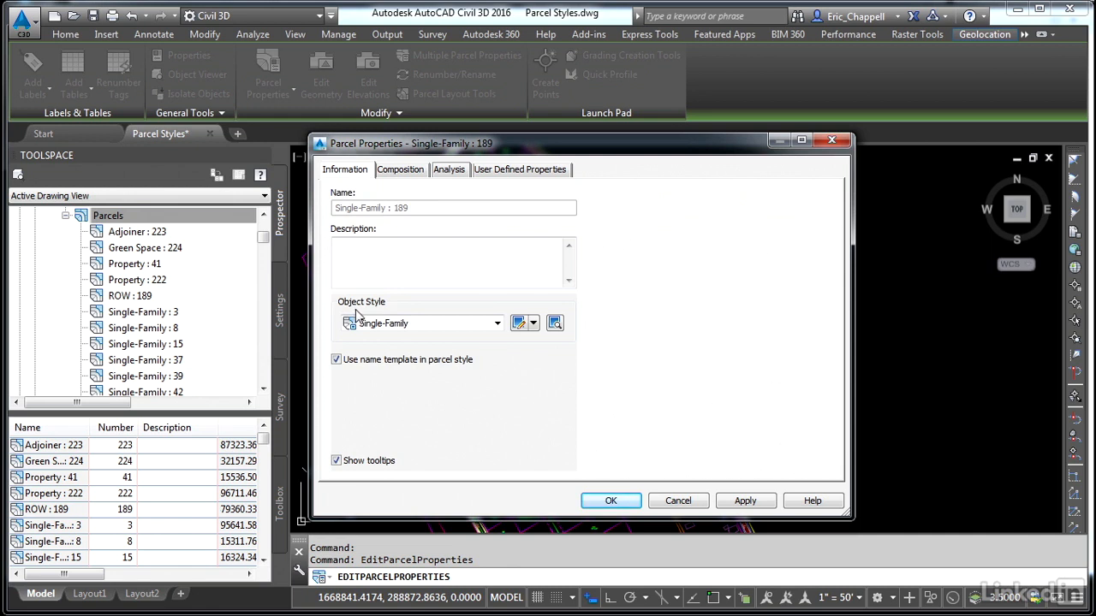
Assign the ROW object style to road parcel 189, apply it and clear the selection.
left_click(404, 325)
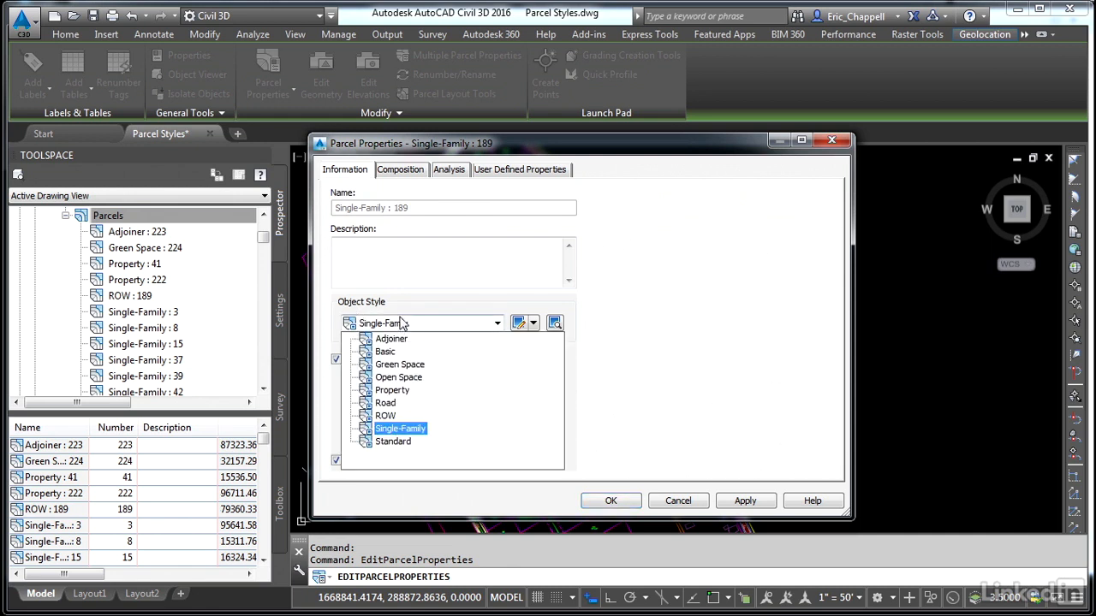
left_click(386, 416)
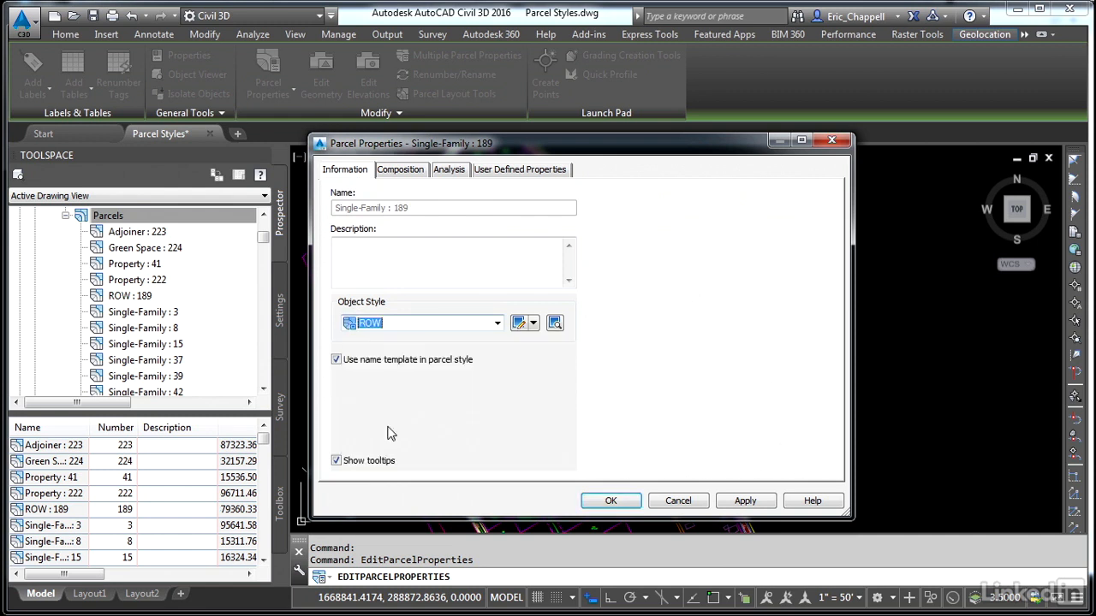
left_click(624, 505)
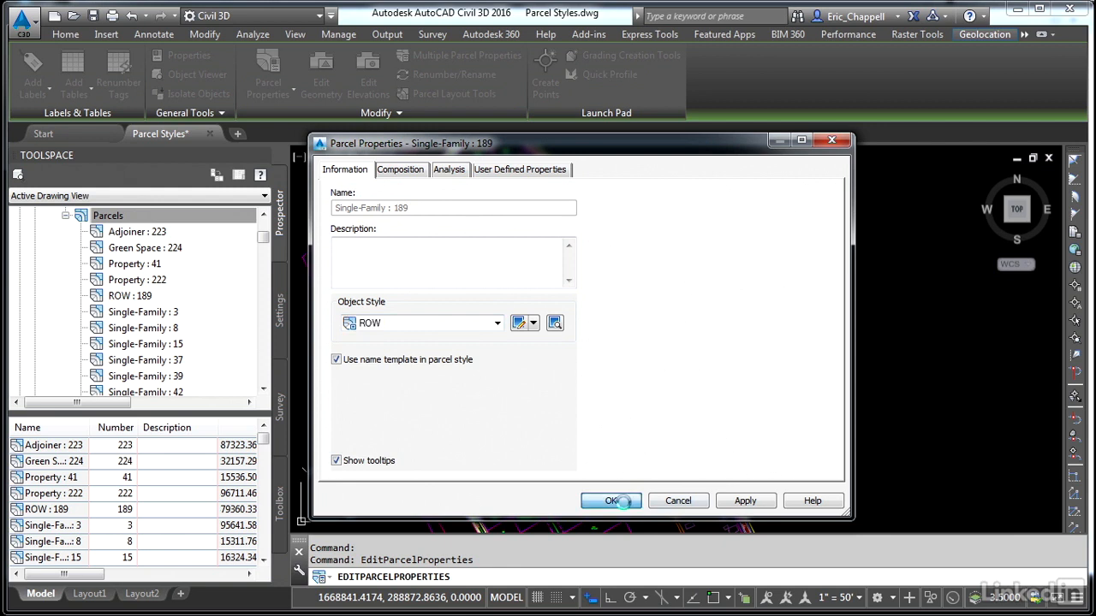
scroll(591, 412, "up", 6)
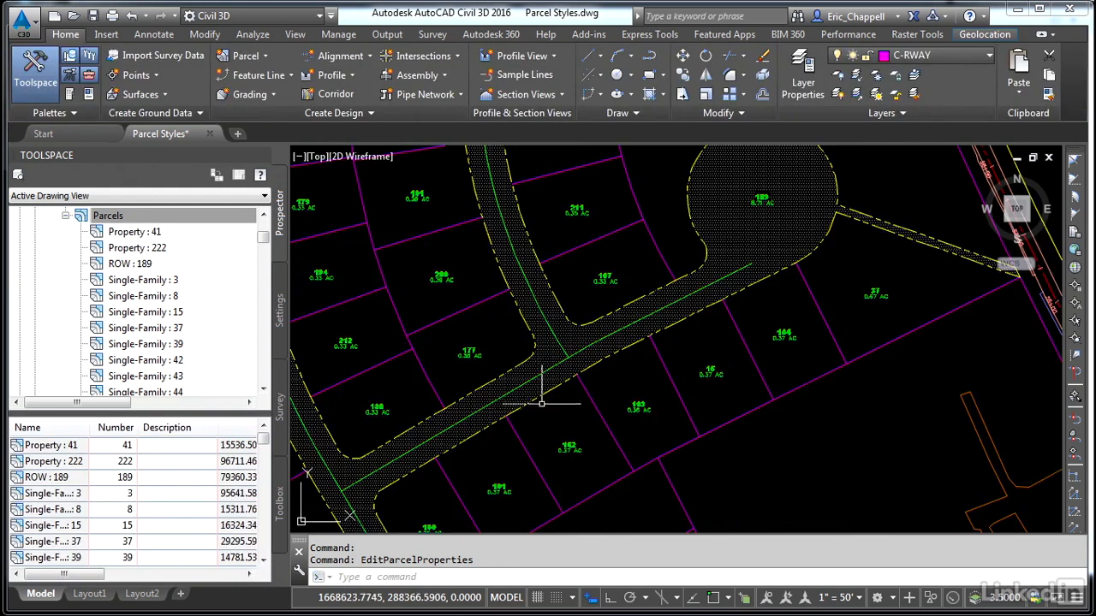
key("Escape")
scroll(606, 420, "down", 3)
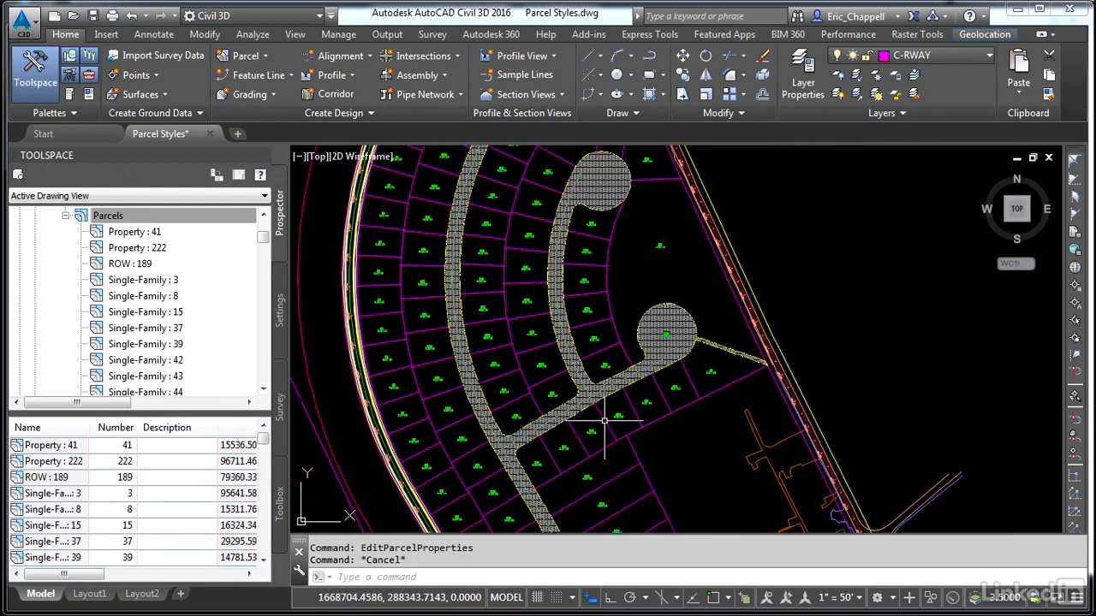
scroll(641, 345, "up", 3)
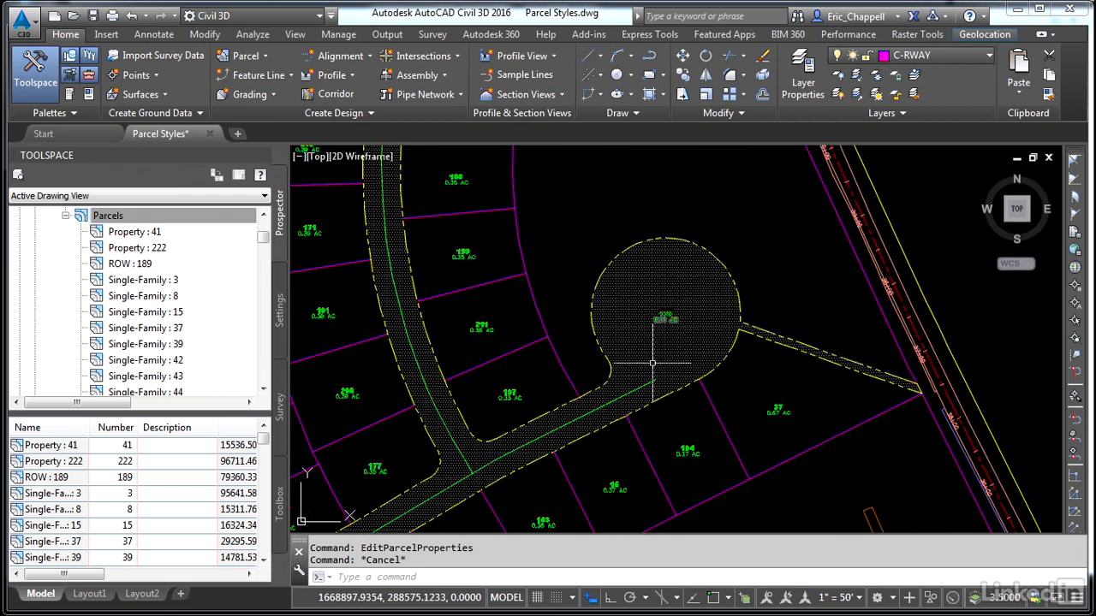
Examine how the road parcel's hatch and boundary display in the eastern cul-de-sac and along its extent through the subdivision.
scroll(659, 343, "up", 5)
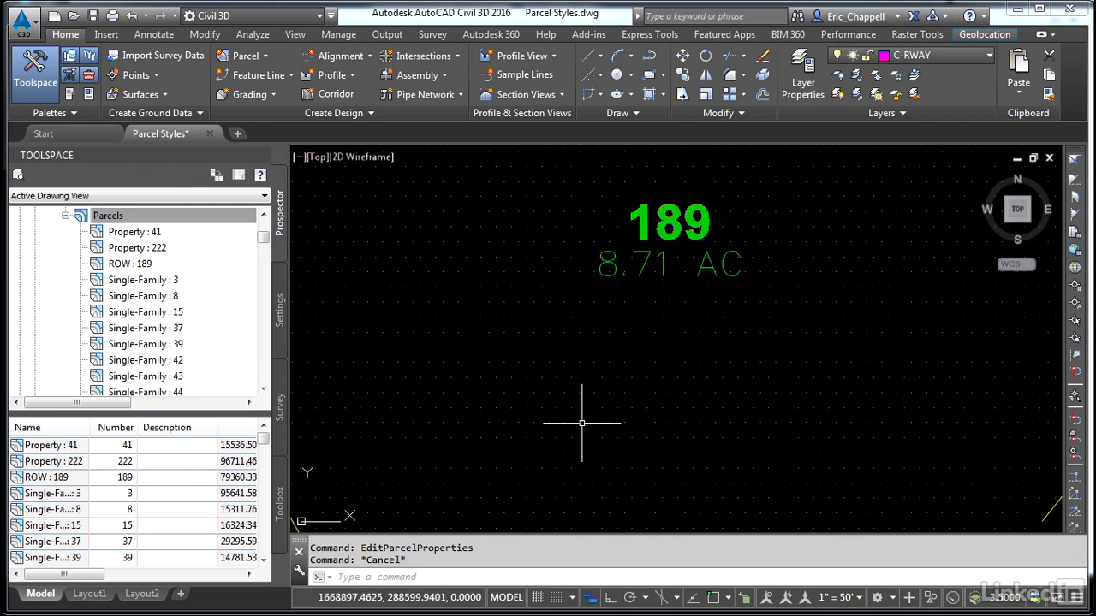
scroll(591, 395, "down", 3)
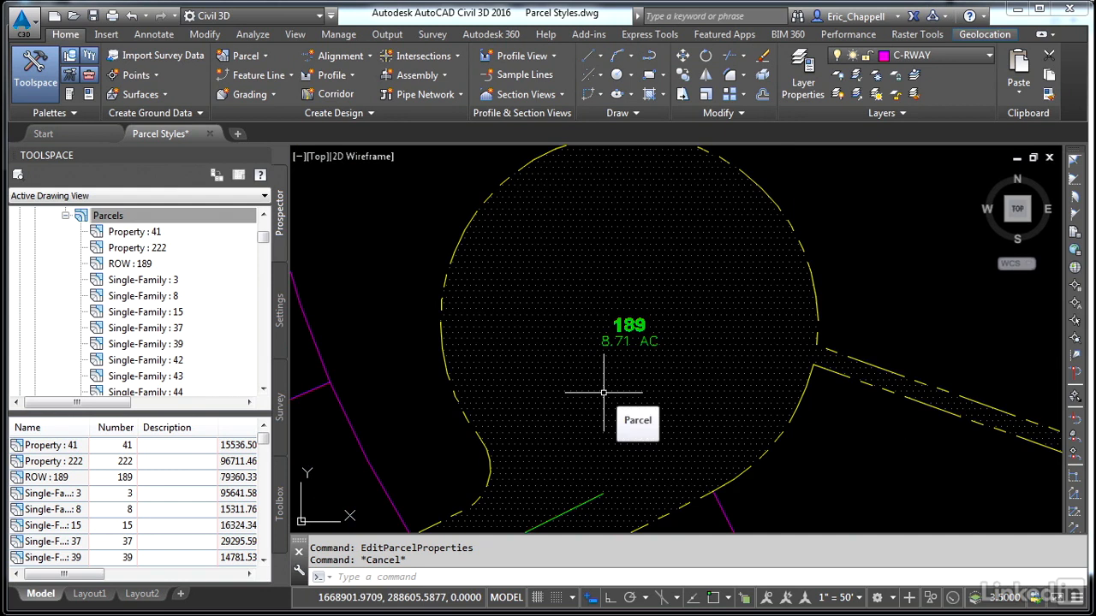
middle_click_drag(606, 416, 727, 220)
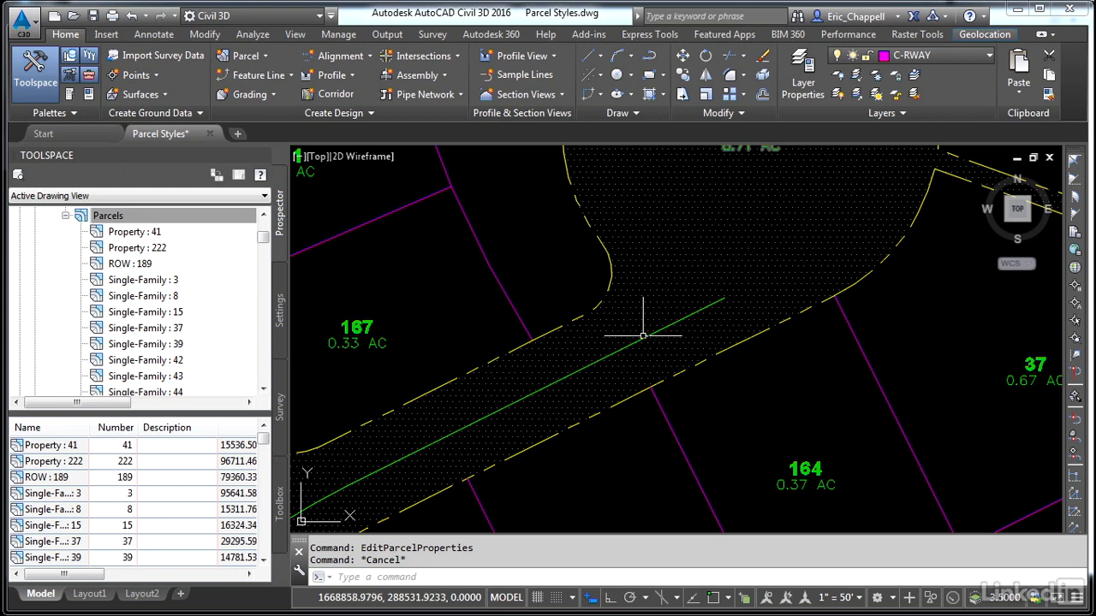
scroll(616, 332, "down", 10)
mouse_move(655, 437)
middle_mouse_down()
mouse_move(640, 407)
mouse_move(631, 298)
middle_mouse_up()
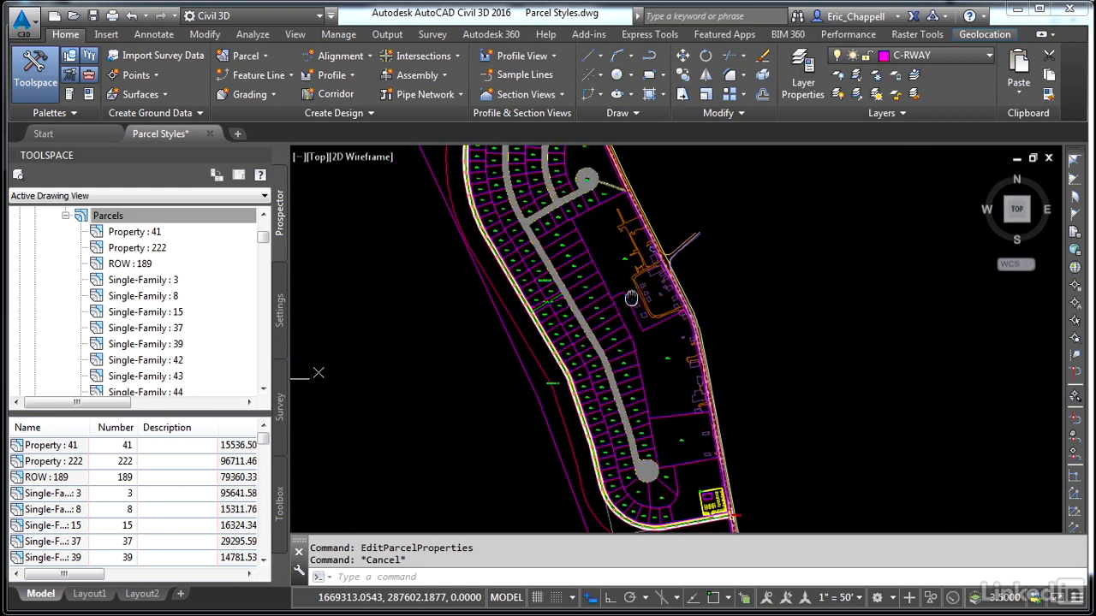
mouse_move(651, 351)
middle_mouse_down()
mouse_move(675, 509)
mouse_move(651, 403)
middle_mouse_up()
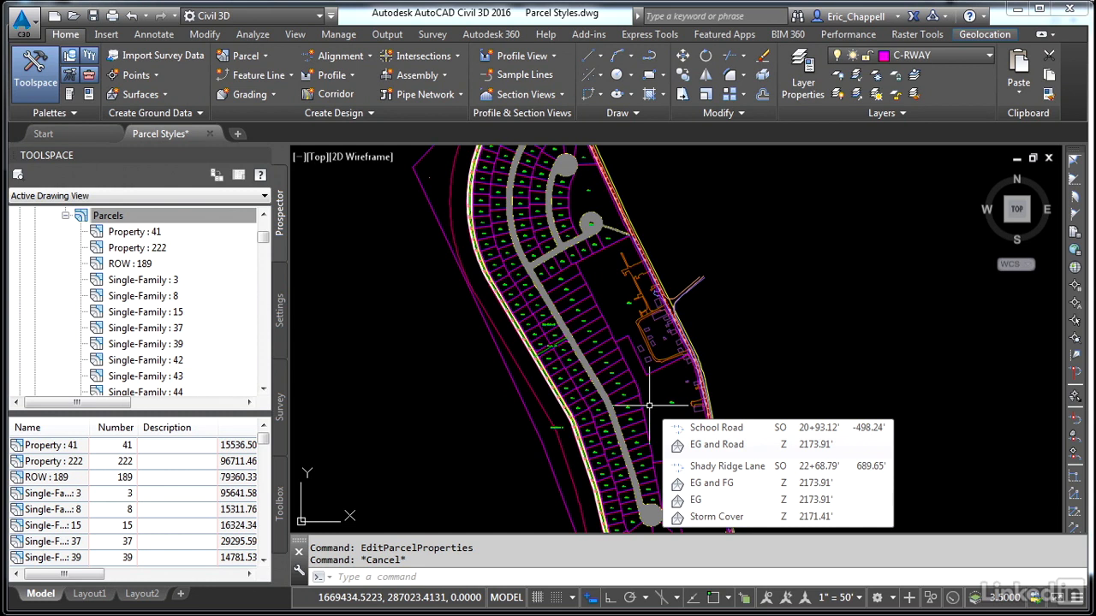
scroll(589, 309, "up", 6)
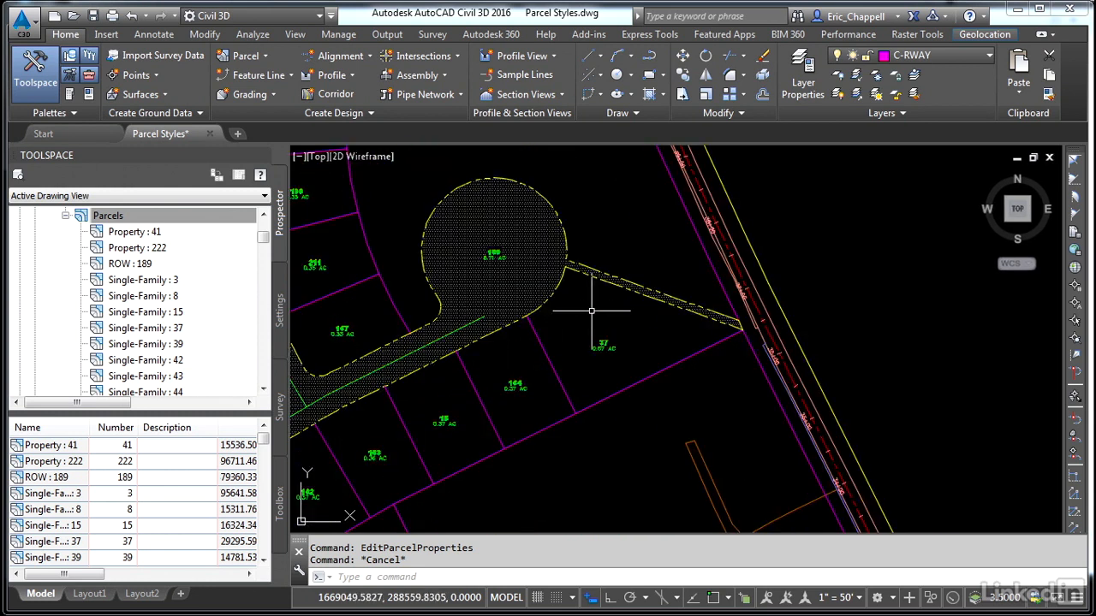
middle_click_drag(589, 309, 629, 387)
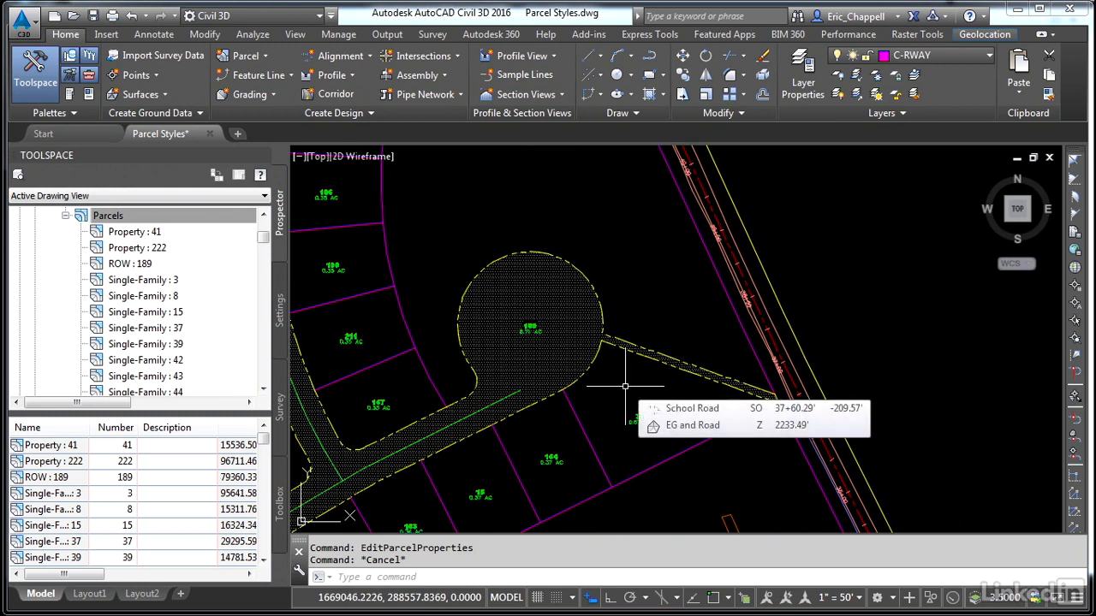
scroll(470, 308, "up", 2)
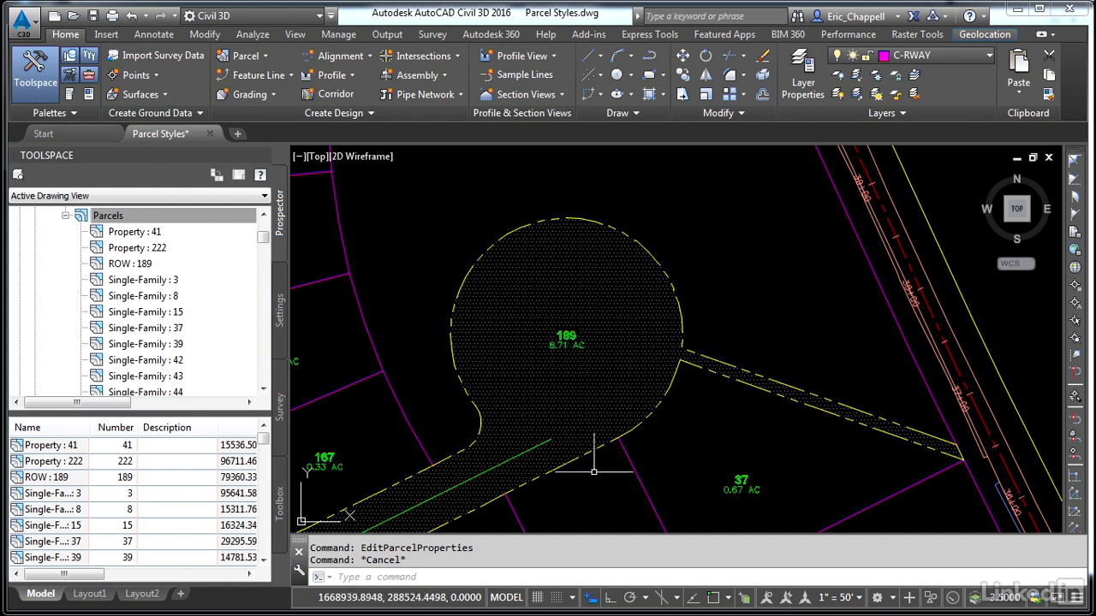
Try to open the parcel properties of the three large parcels along the eastern road together, and cancel the command.
scroll(605, 369, "down", 4)
middle_click_drag(654, 408, 603, 163)
middle_click_drag(616, 389, 599, 341)
middle_click_drag(606, 443, 601, 316)
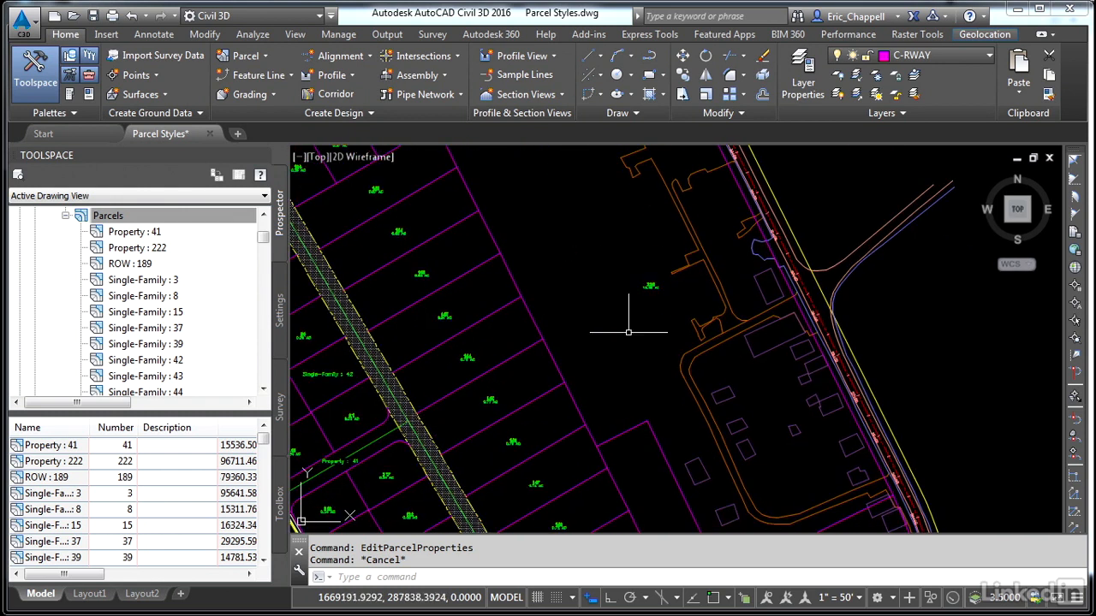
left_click(648, 286)
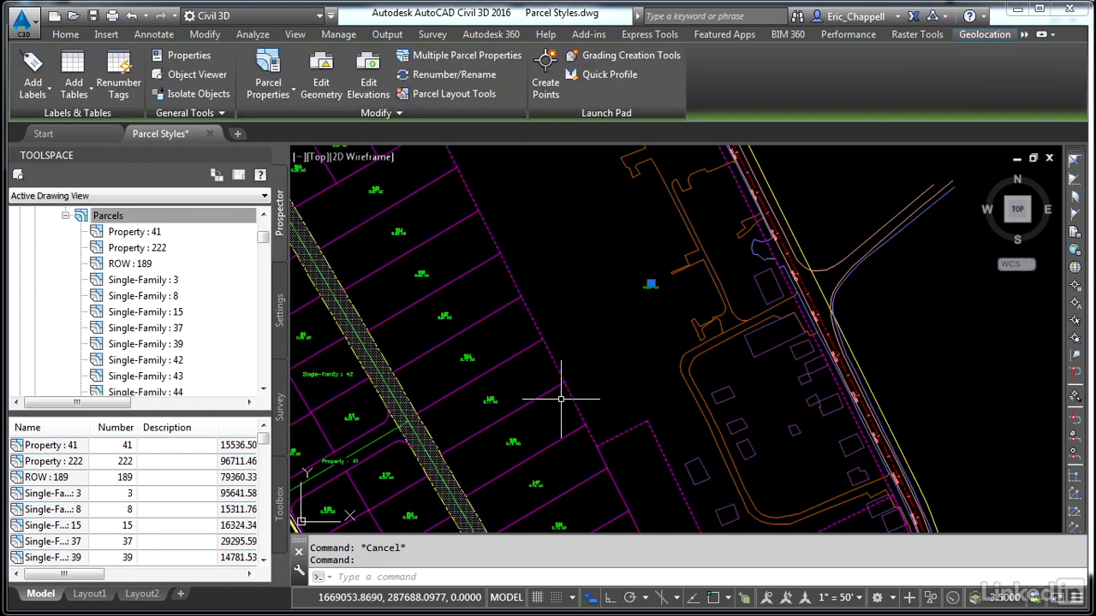
scroll(565, 288, "down", 3)
middle_click_drag(580, 362, 549, 294)
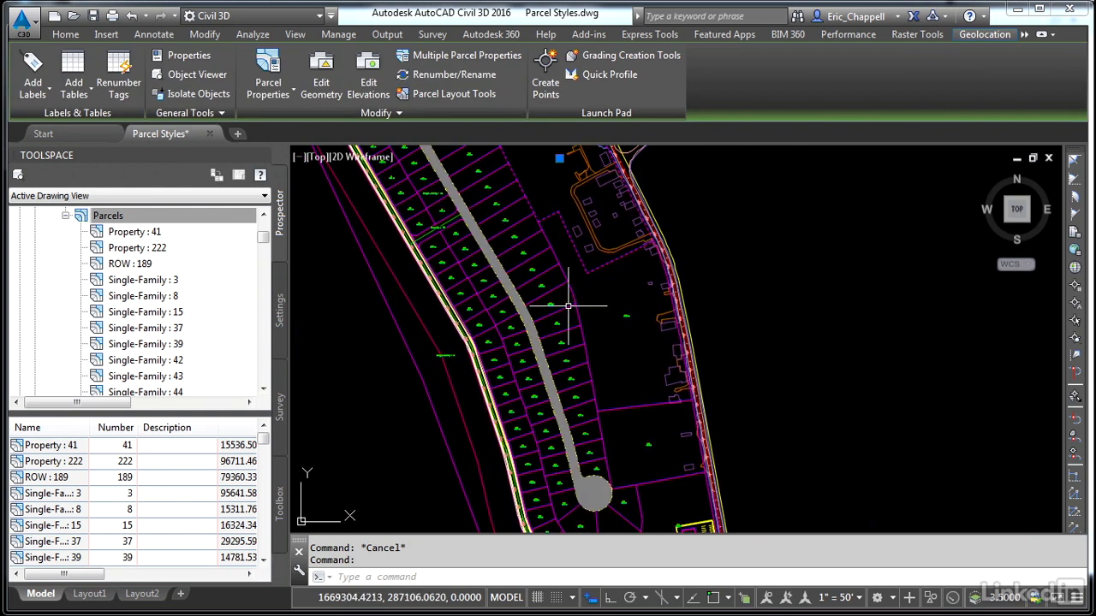
left_click(622, 316)
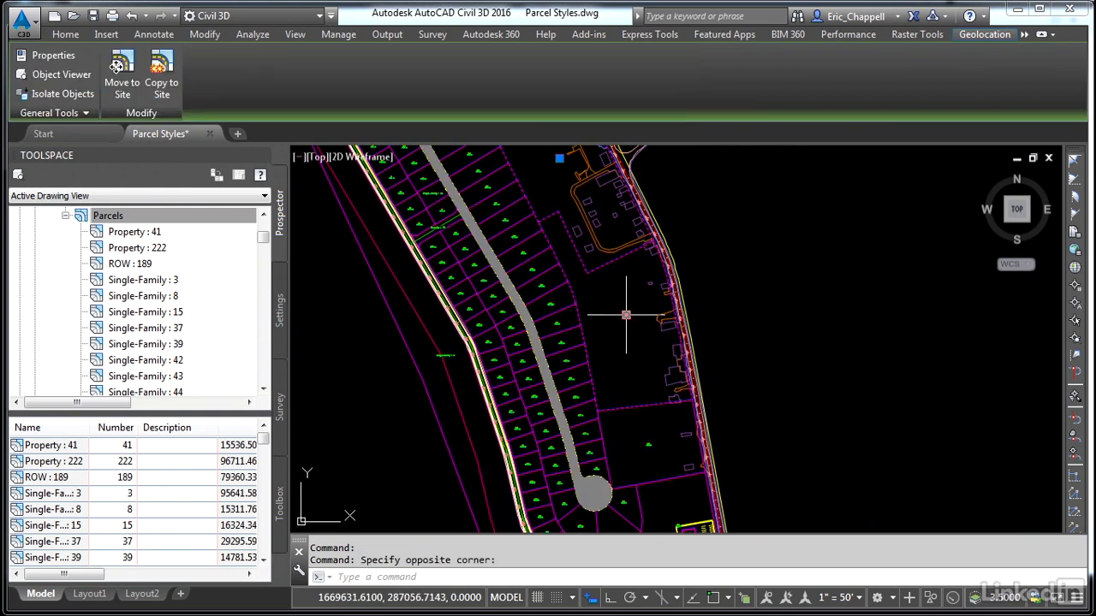
left_click(651, 444)
right_click(692, 299)
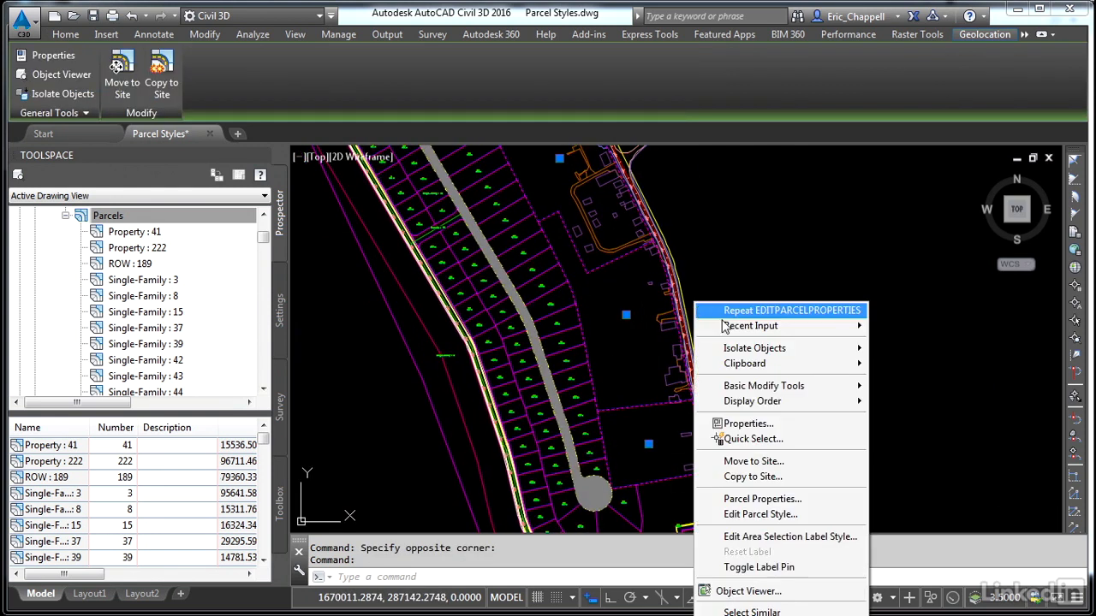
left_click(785, 499)
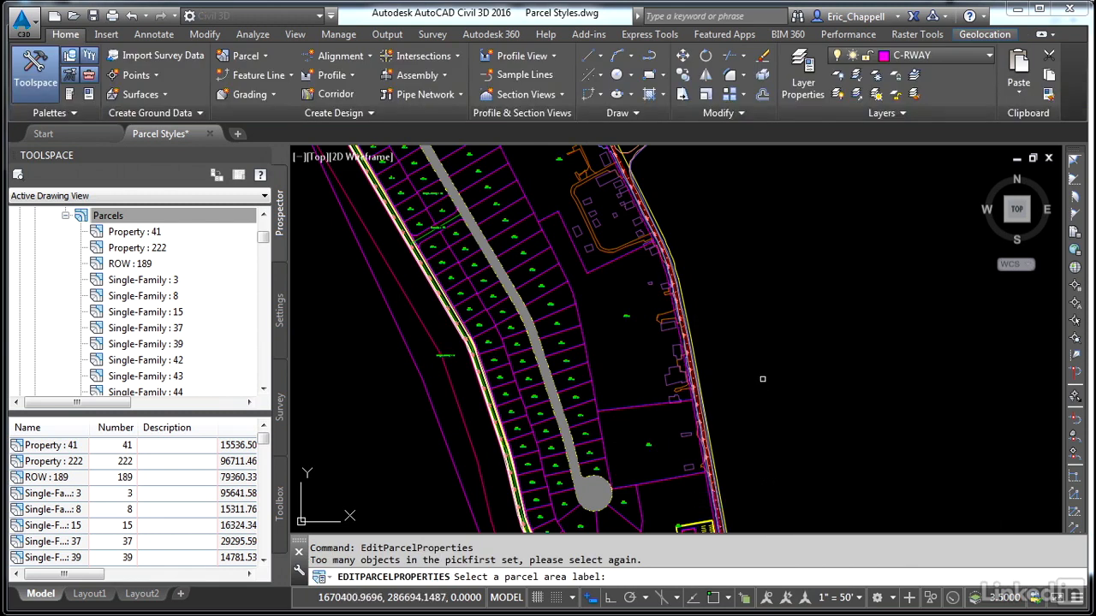
key("Escape")
key("Escape")
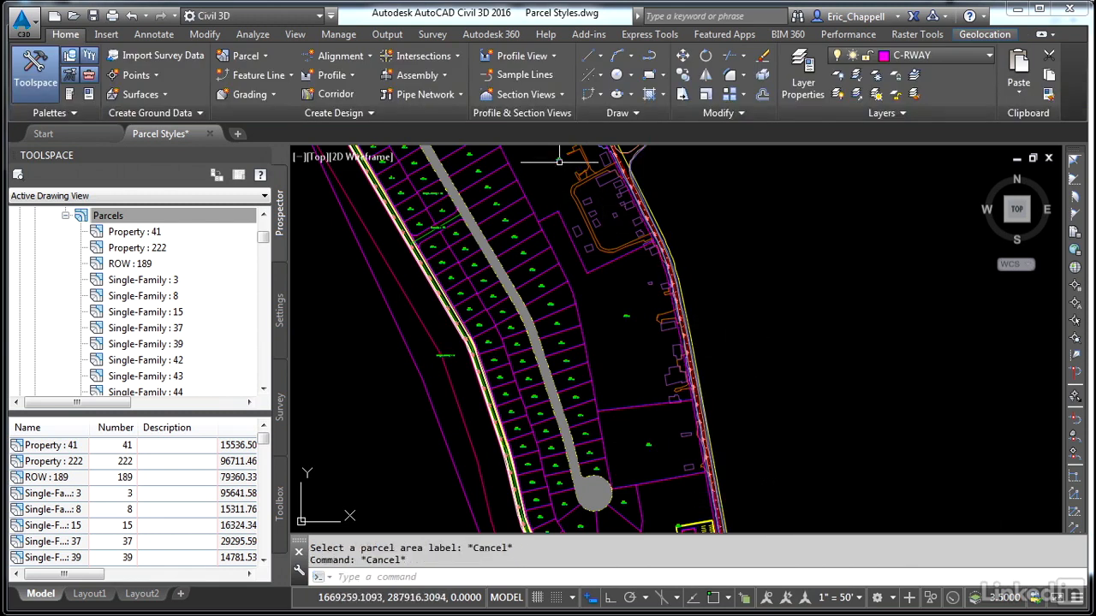
left_click(560, 161)
key("Escape")
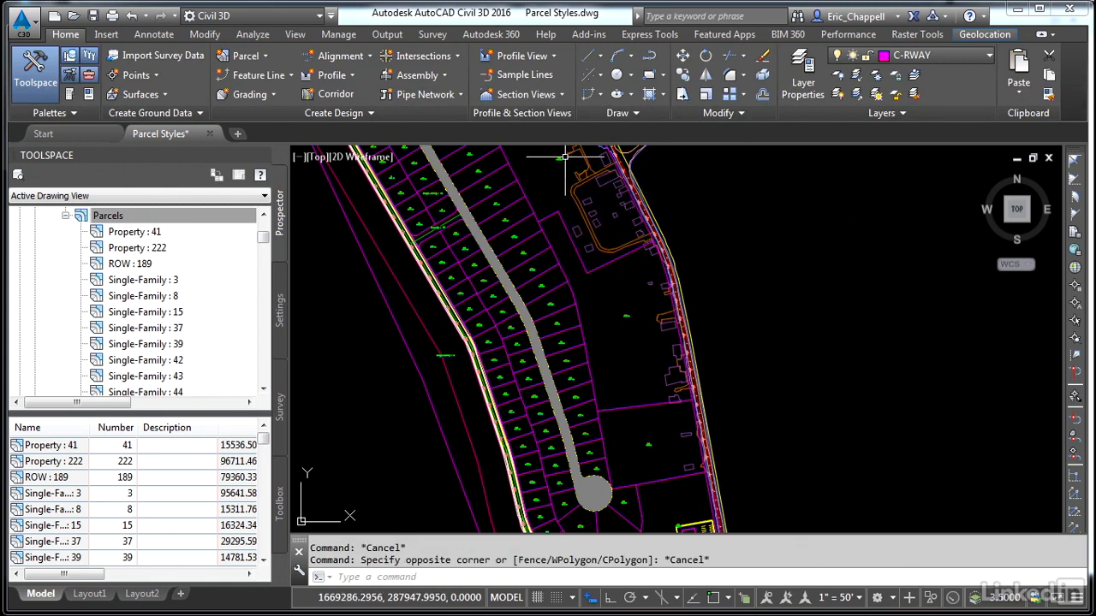
Select the two northern large parcels along the eastern road, set their style to Adjoiner, and clear the selection.
left_click(561, 157)
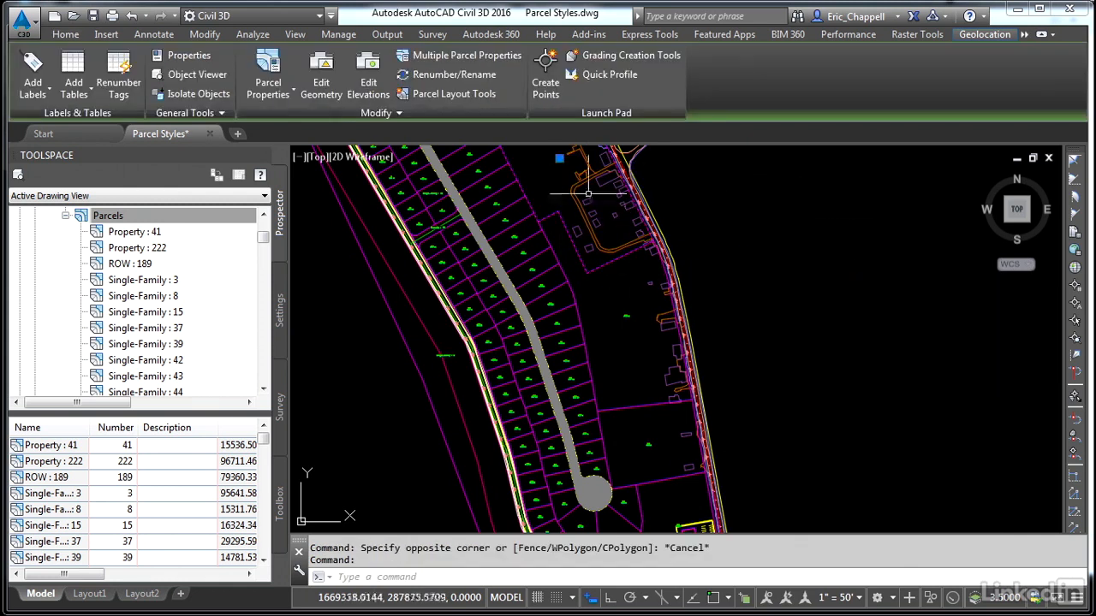
left_click(630, 314)
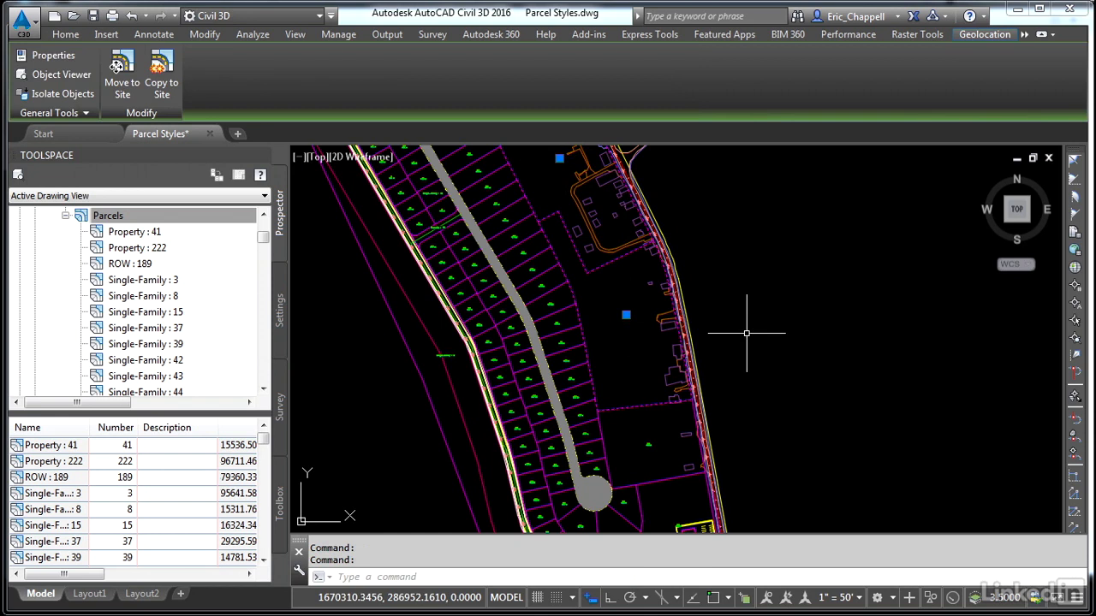
right_click(704, 248)
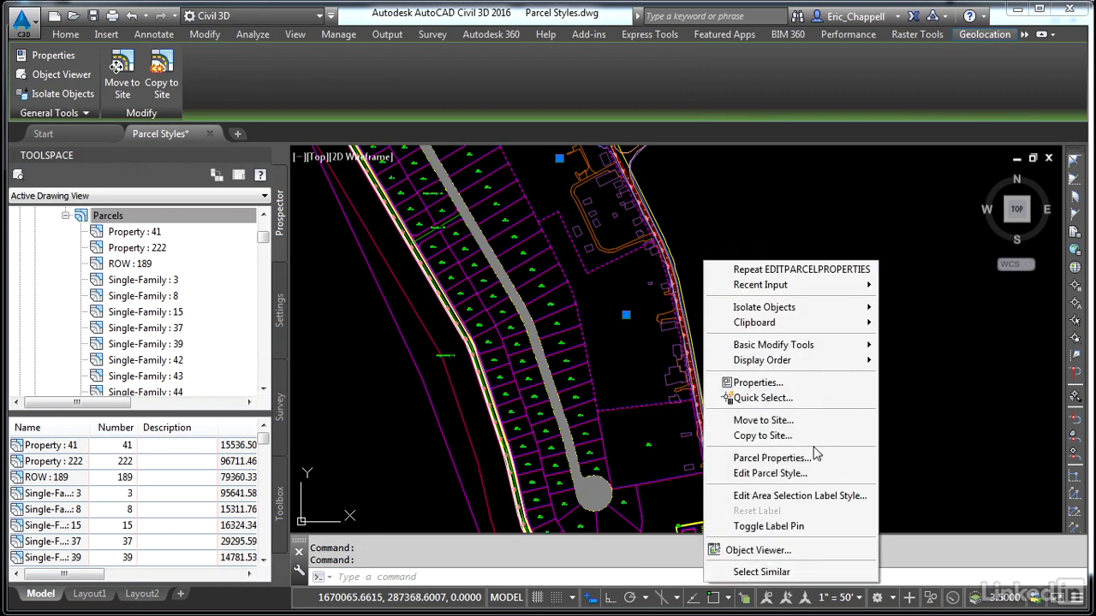
left_click(753, 382)
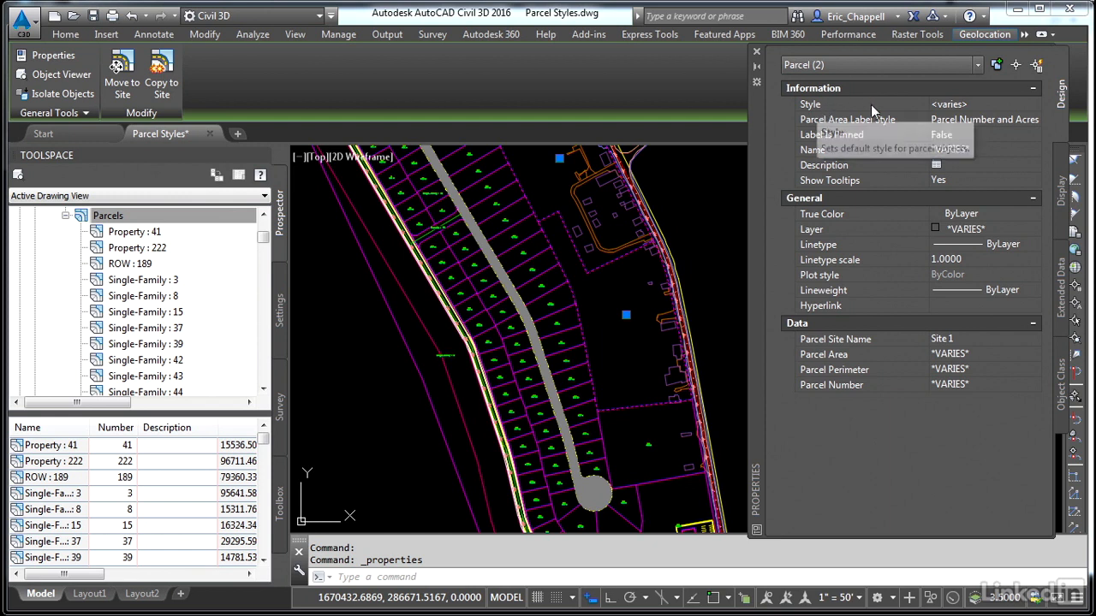
left_click(960, 105)
left_click(1032, 104)
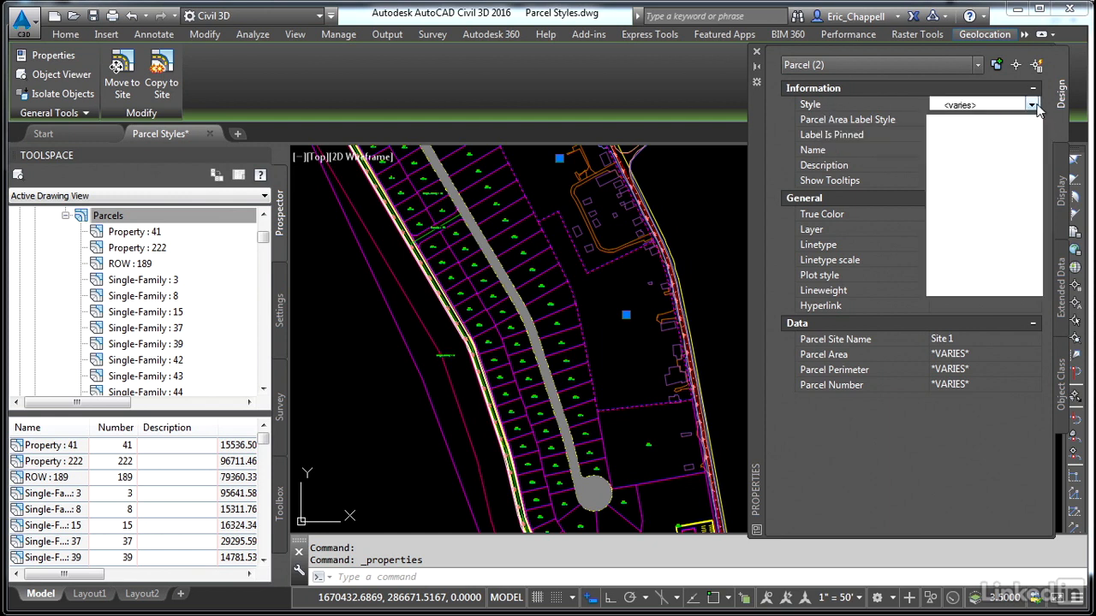
left_click(960, 120)
middle_click_drag(624, 318, 563, 482)
key("Escape")
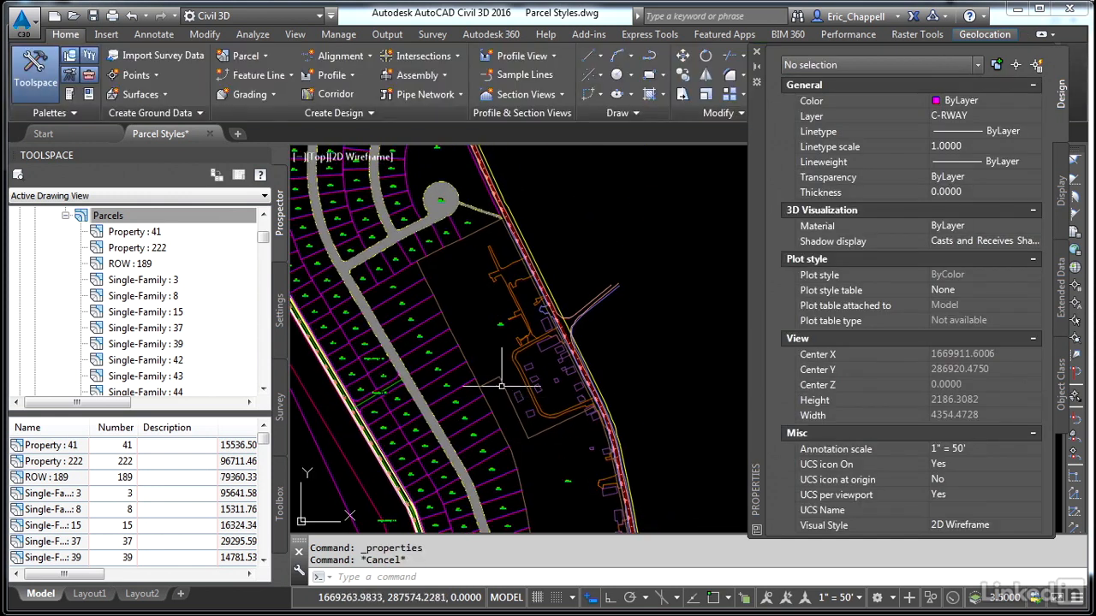
Close the object properties and use Match Properties to copy the Adjoiner parcel's style to the large parcel directly south of it.
scroll(490, 383, "up", 5)
scroll(502, 387, "down", 3)
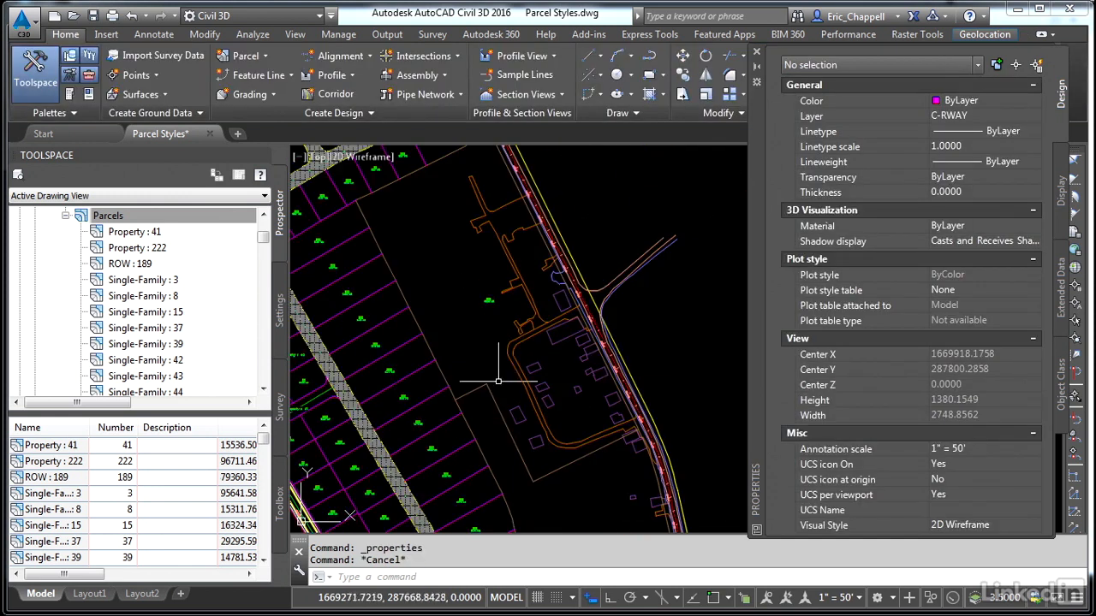
middle_click_drag(502, 386, 482, 286)
middle_click_drag(502, 384, 477, 262)
middle_click_drag(520, 431, 498, 347)
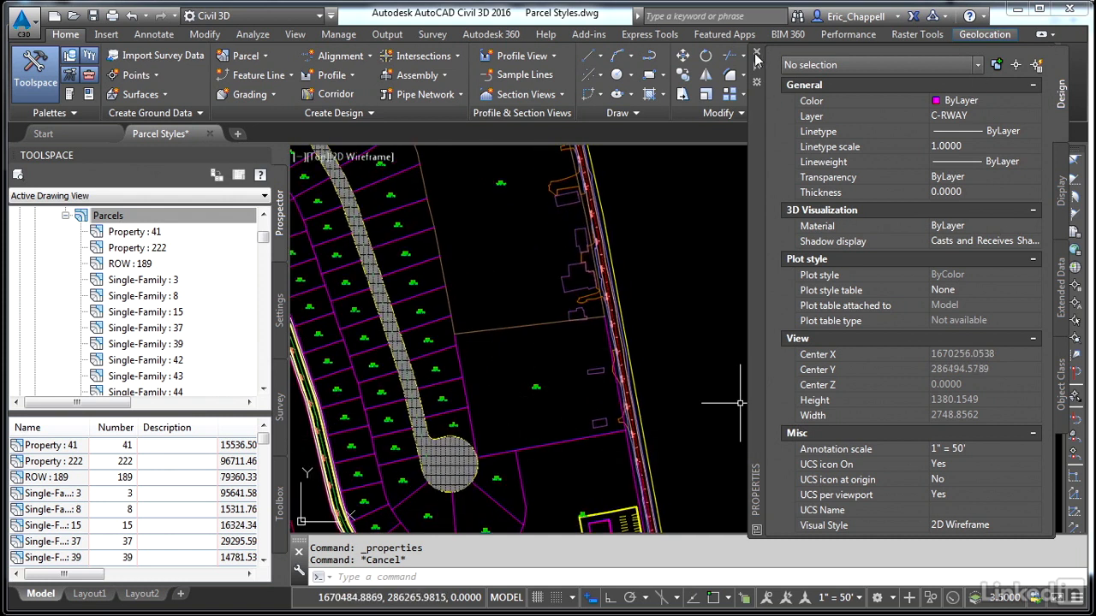
left_click(757, 54)
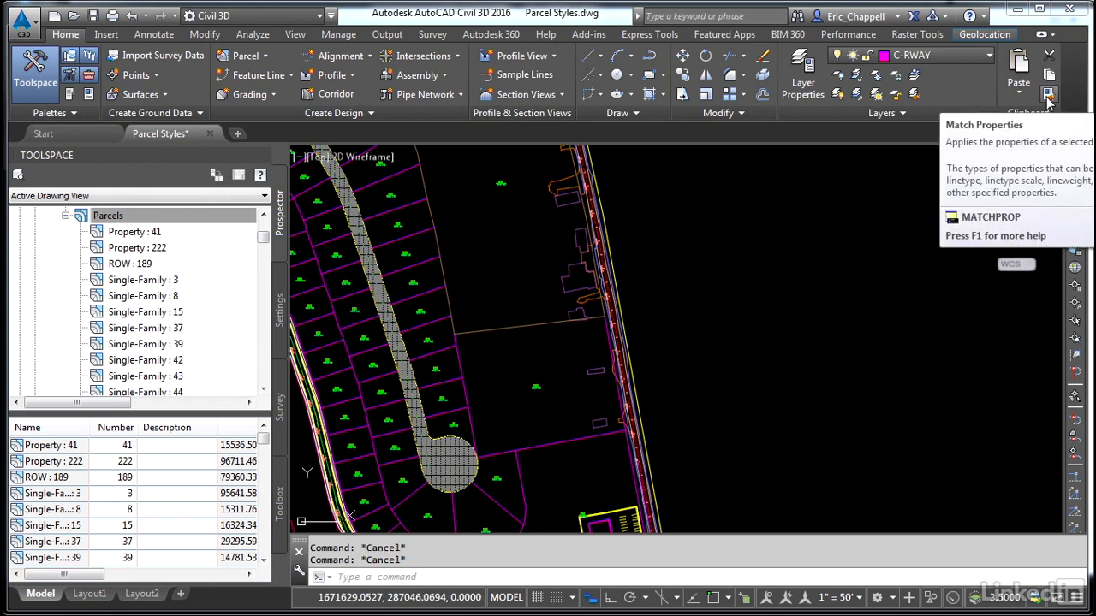
left_click(1048, 94)
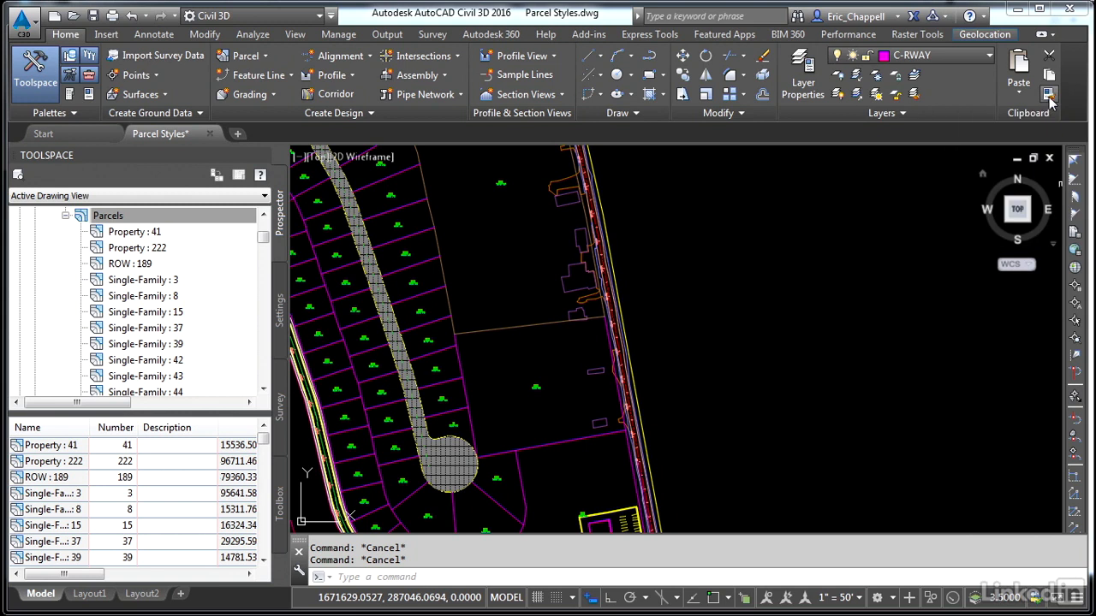
left_click(501, 181)
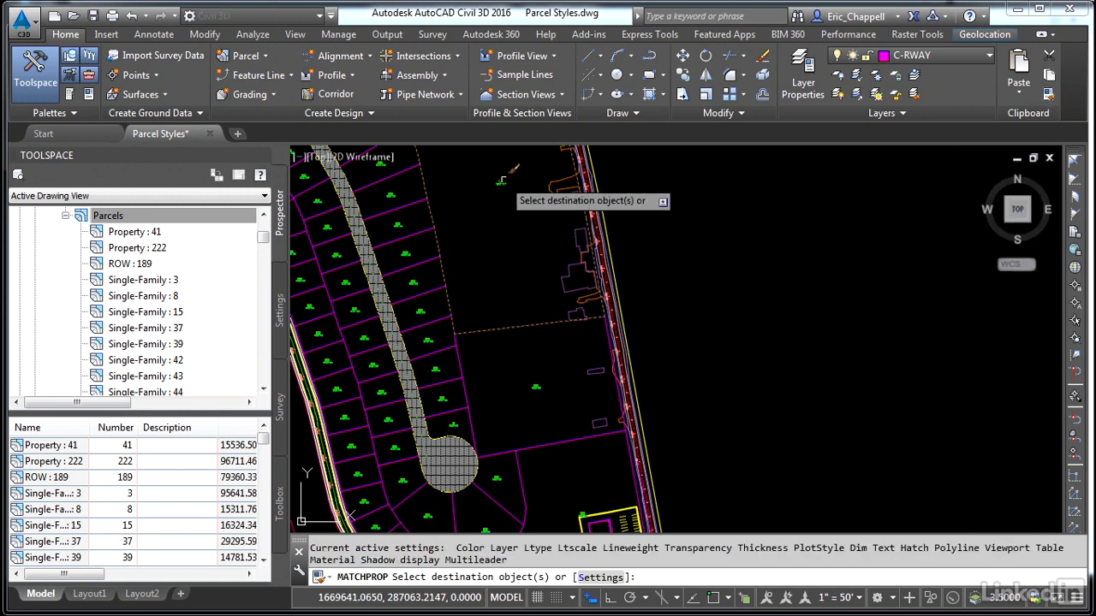
left_click(536, 386)
key("Return")
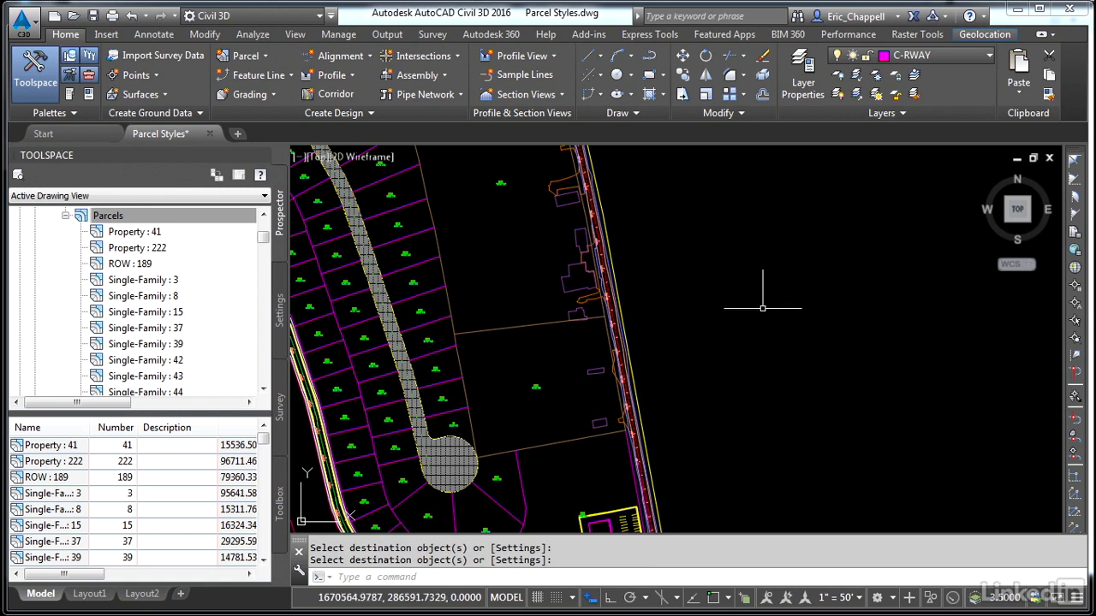
Assign the Green Space object style to parcel 139 around the parking lot at the southeast corner, and clear the selection.
scroll(708, 289, "down", 5)
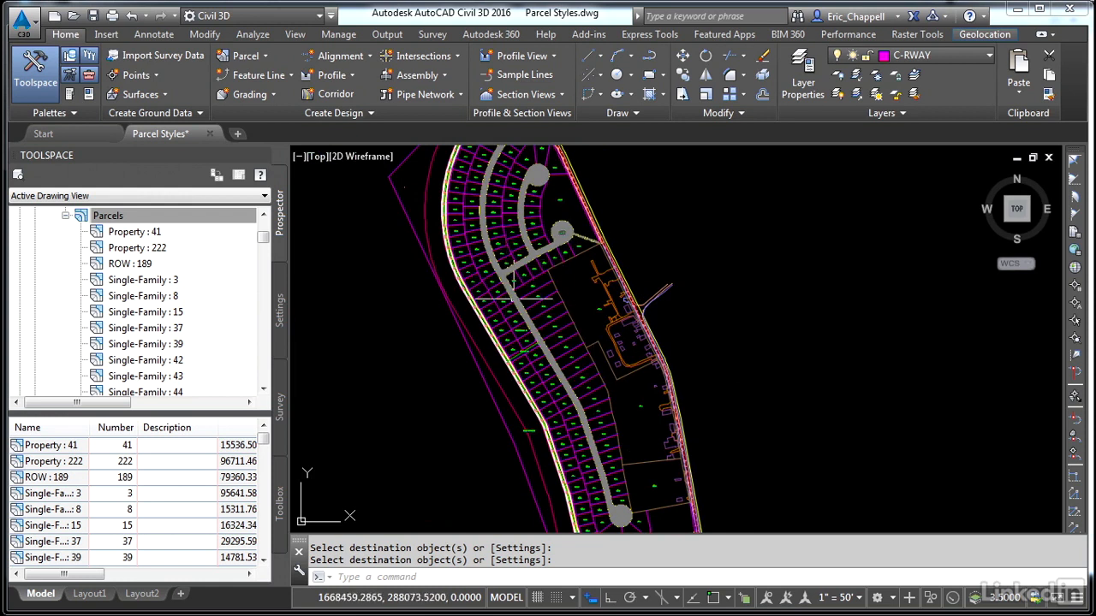
middle_click_drag(510, 281, 565, 428)
scroll(565, 428, "up", 3)
scroll(615, 385, "up", 5)
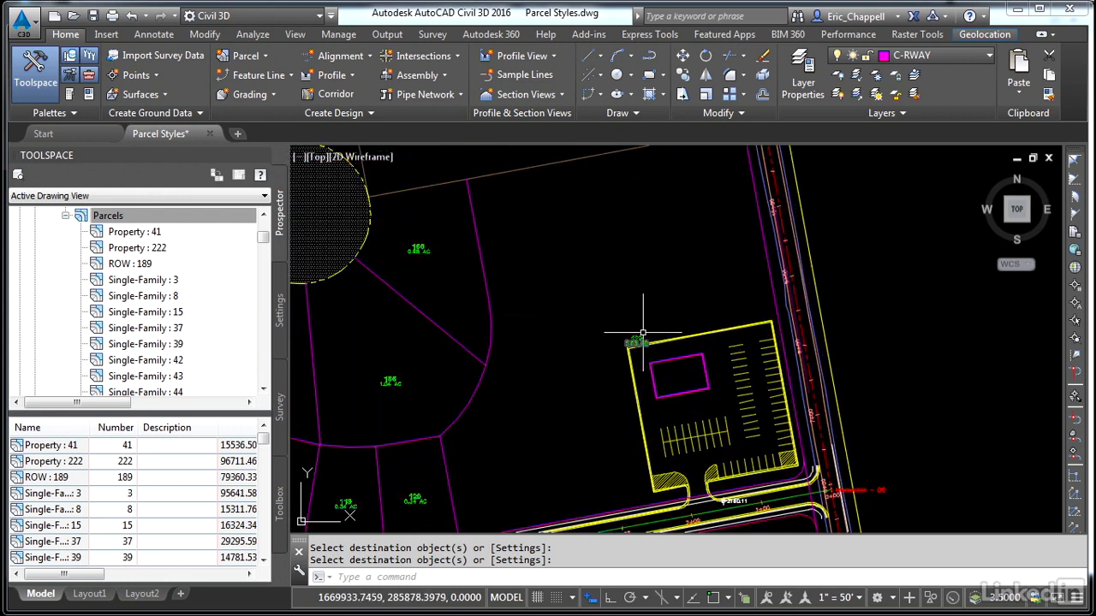
left_click(641, 333)
right_click(620, 278)
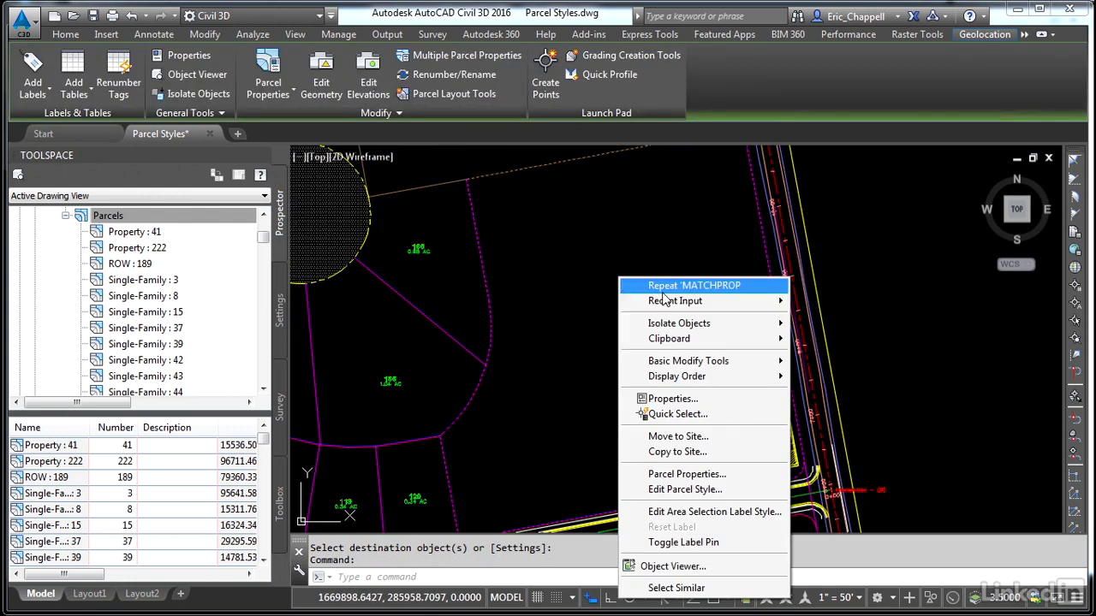
left_click(735, 472)
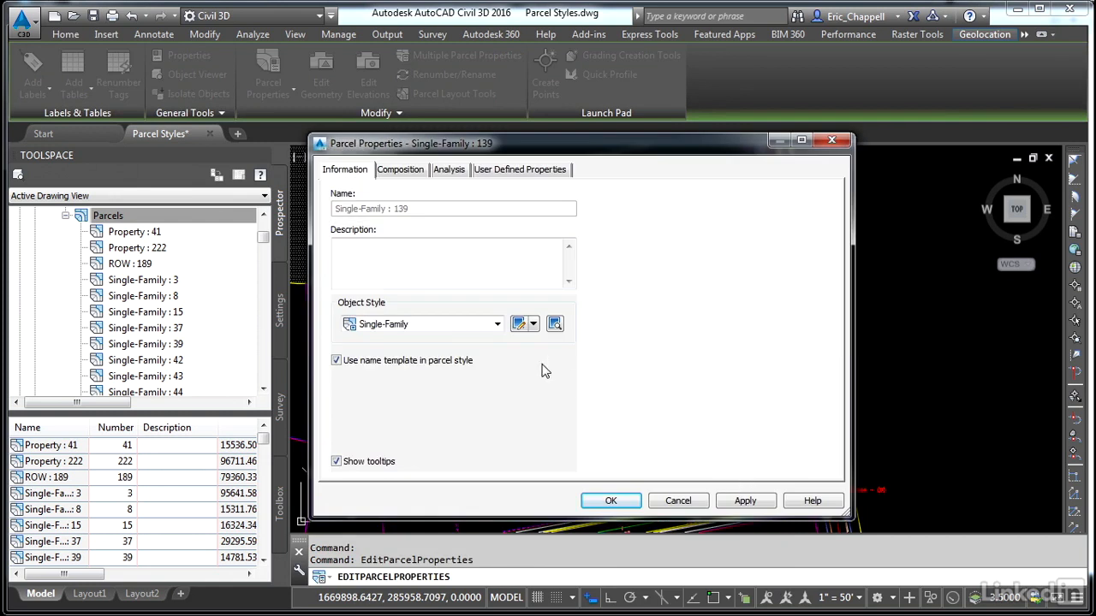
left_click(434, 333)
left_click(431, 366)
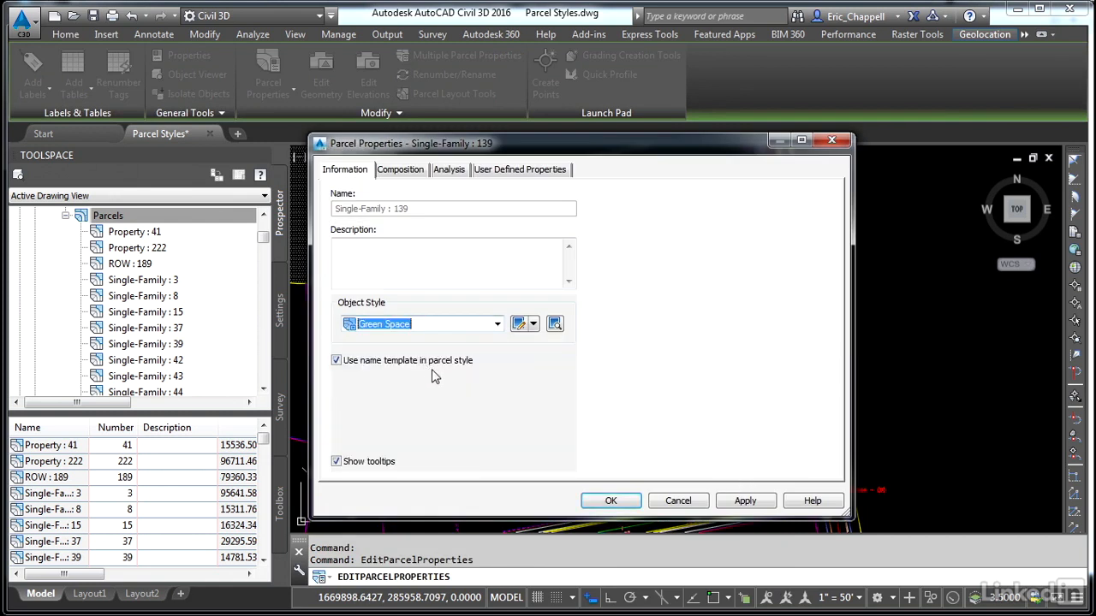
left_click(610, 501)
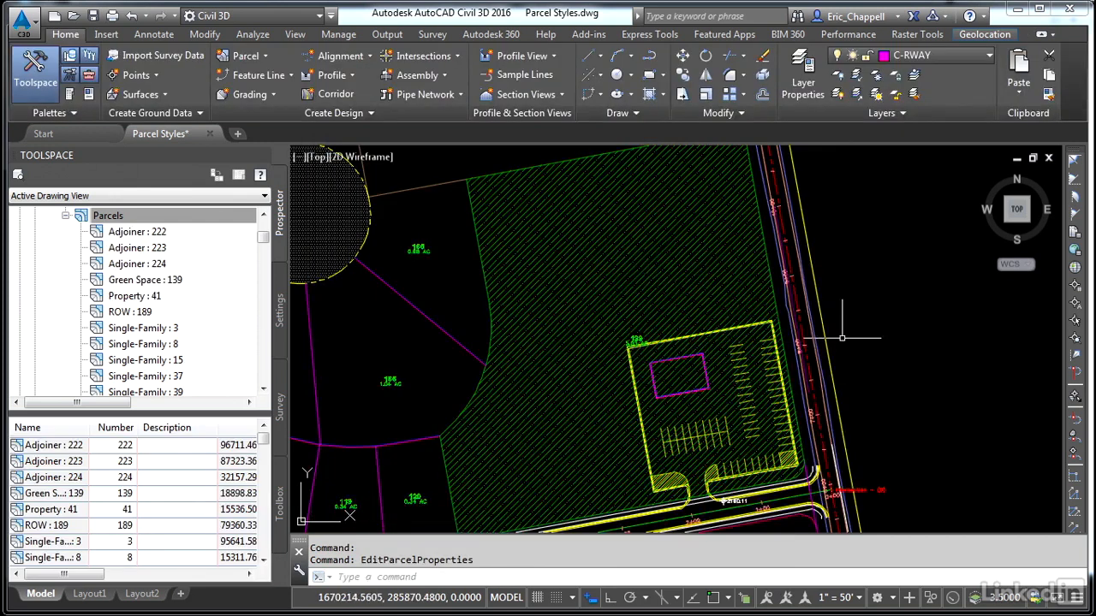
key("Escape")
Examine the styled parcels around the green space and across the whole subdivision.
scroll(865, 354, "down", 3)
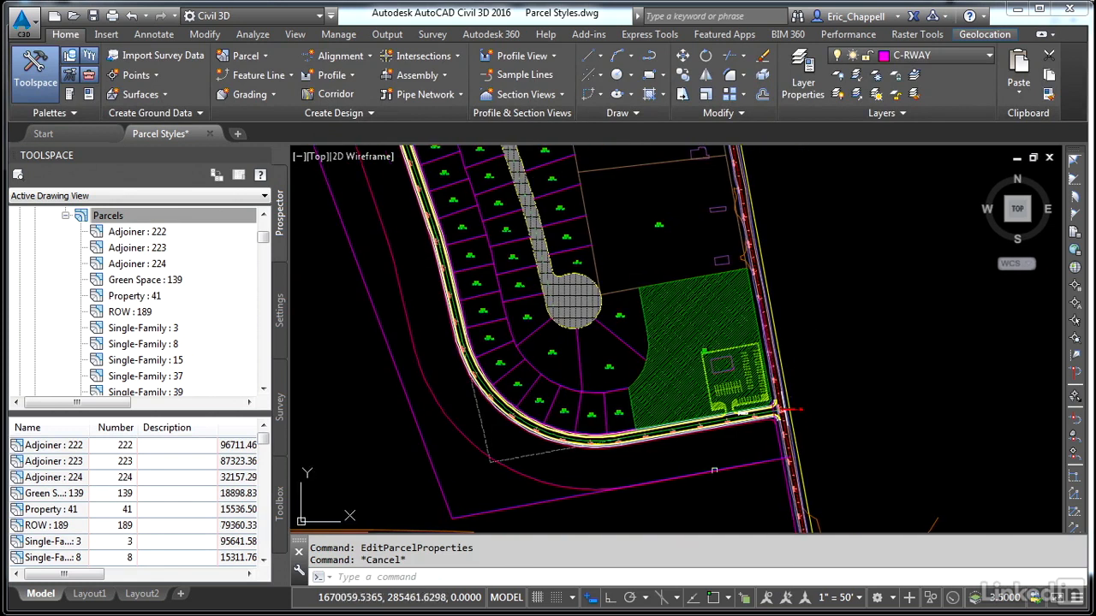
scroll(715, 423, "up", 1)
scroll(713, 424, "up", 2)
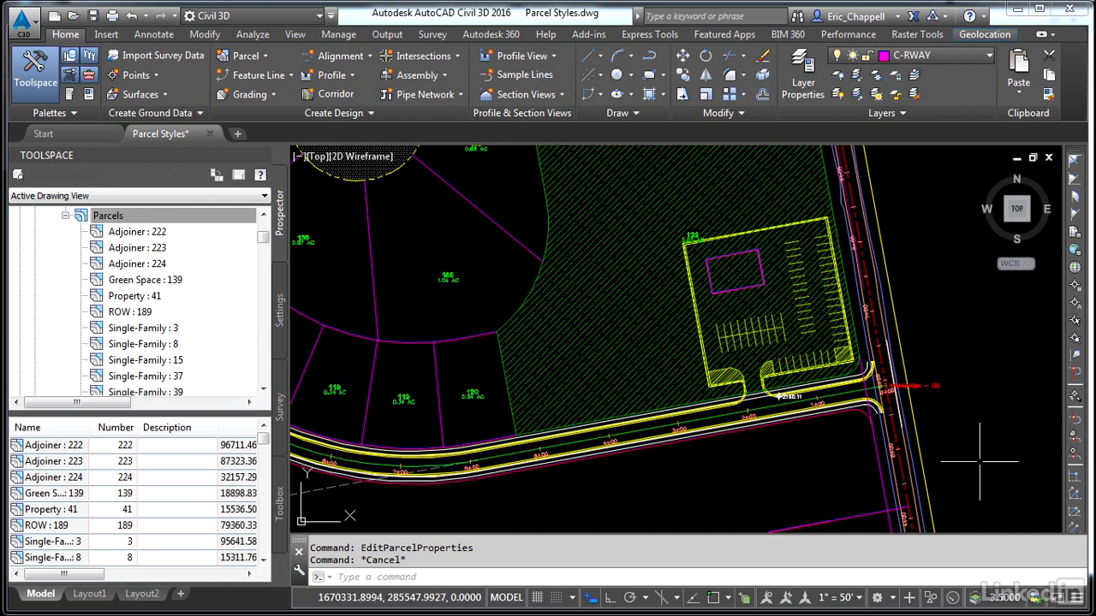
scroll(697, 505, "down", 5)
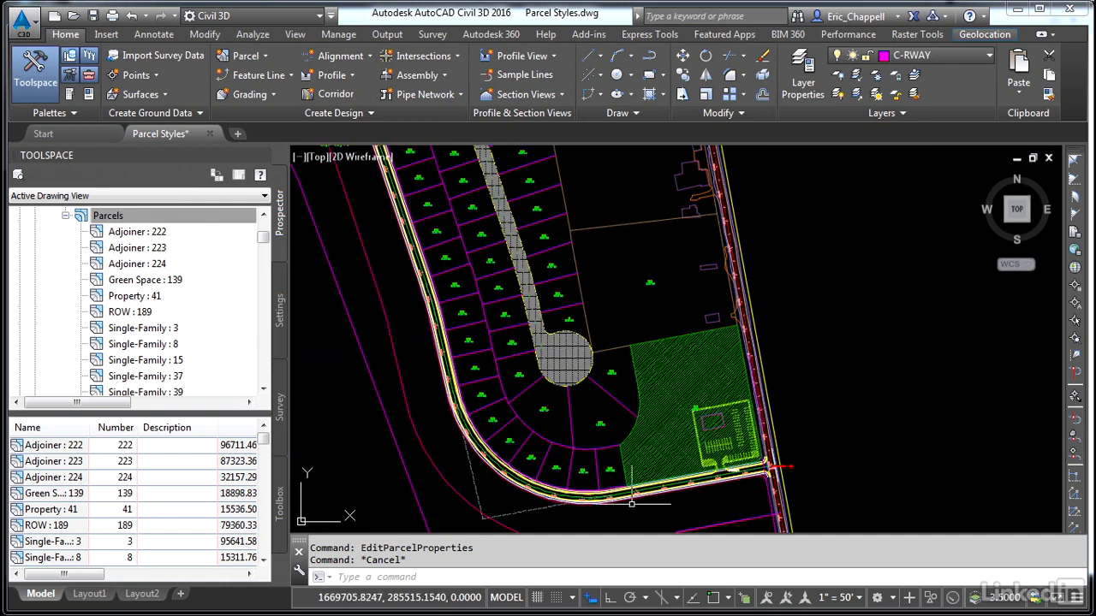
mouse_move(603, 506)
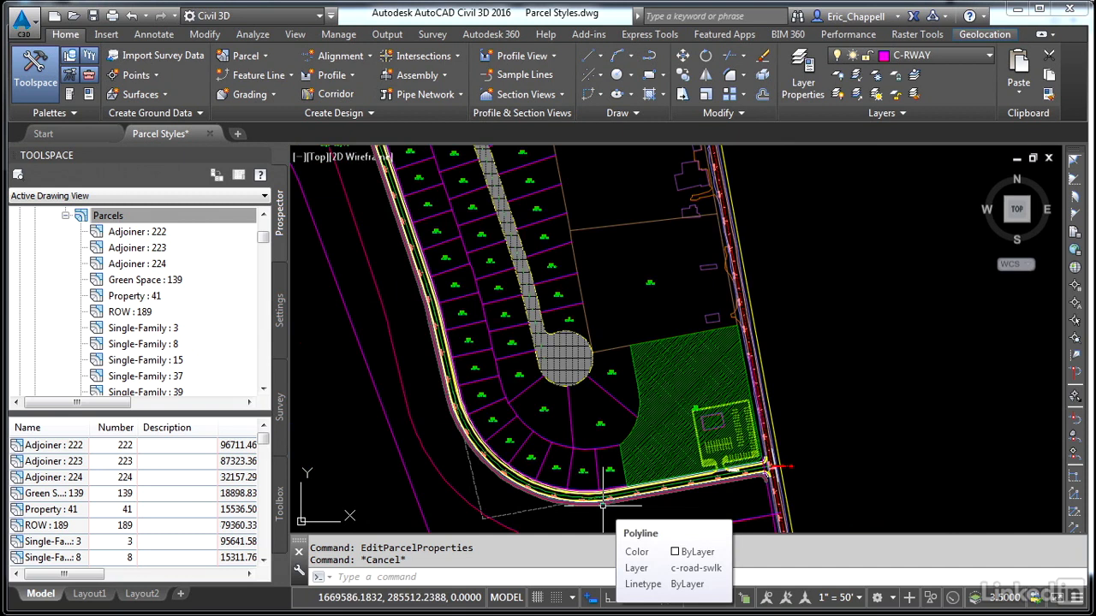
scroll(569, 483, "down", 5)
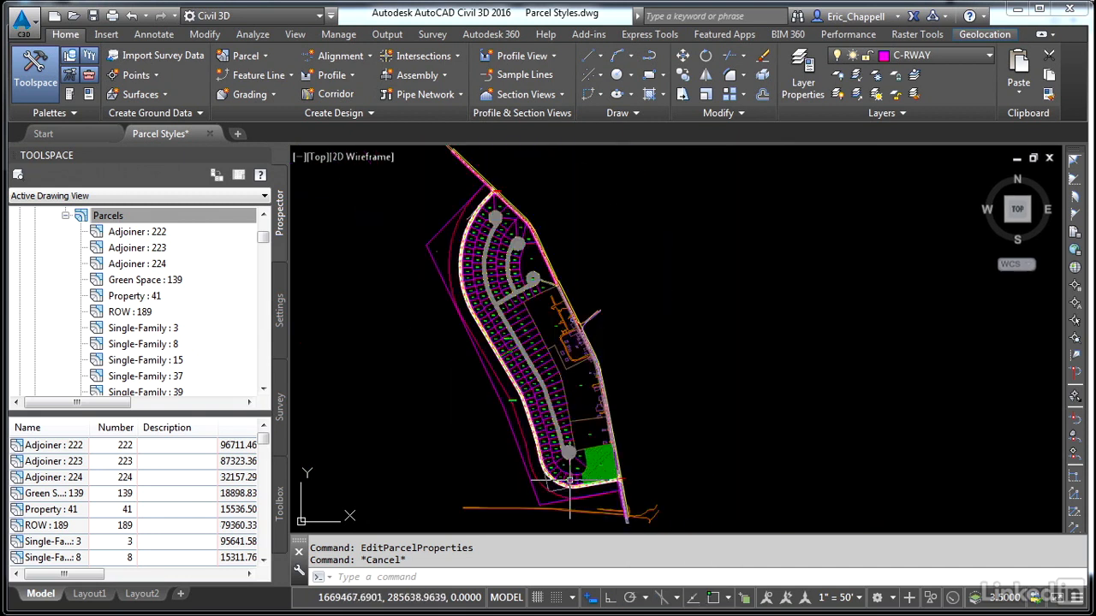
mouse_move(648, 420)
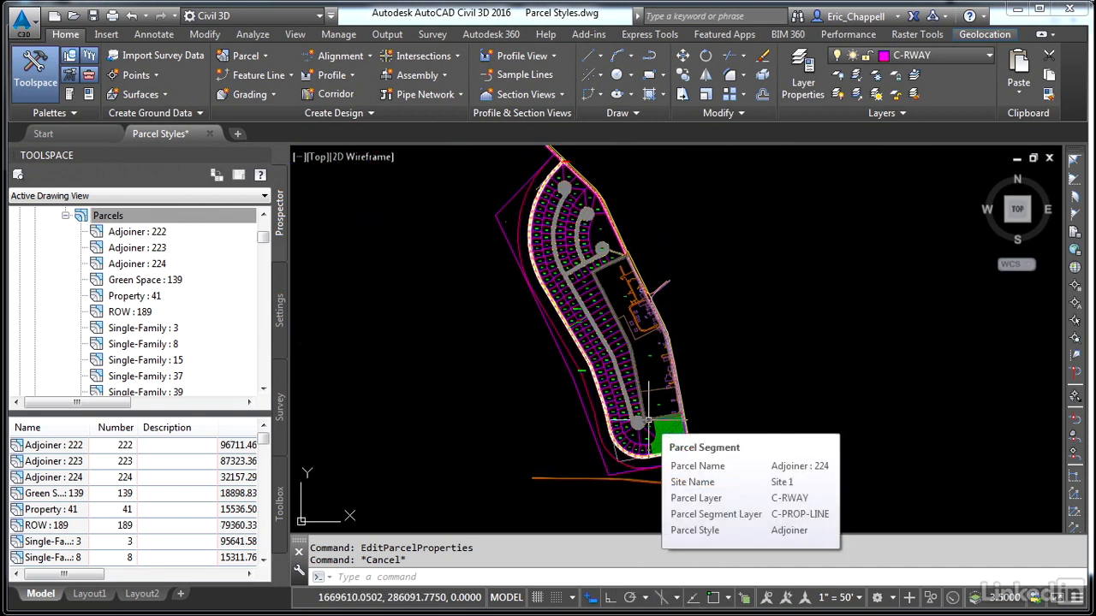